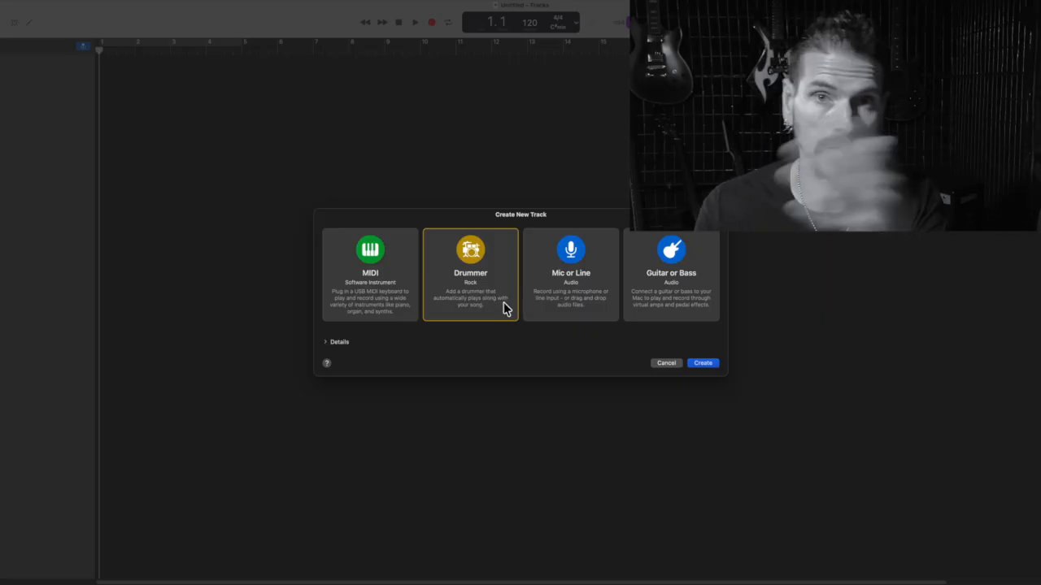
Create a new Drummer track in the empty project
{"action": "left_click", "coordinate": [703, 362]}
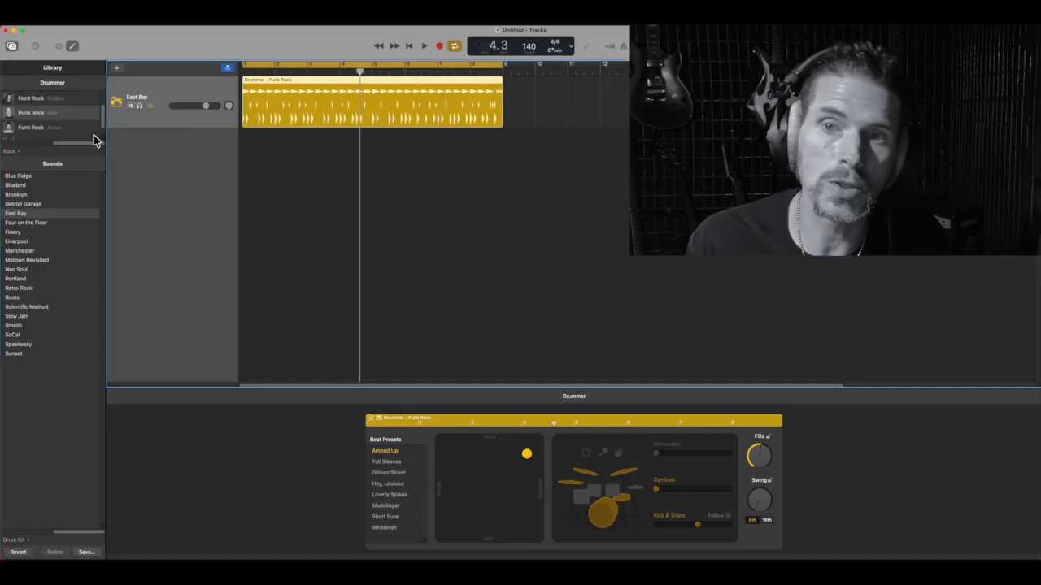
Audition the Pop Rock, Retro Rock and Hard Rock drummers on the track, and stop playback
{"action": "scroll", "coordinate": [77, 119], "scroll_direction": "up", "scroll_amount": 2}
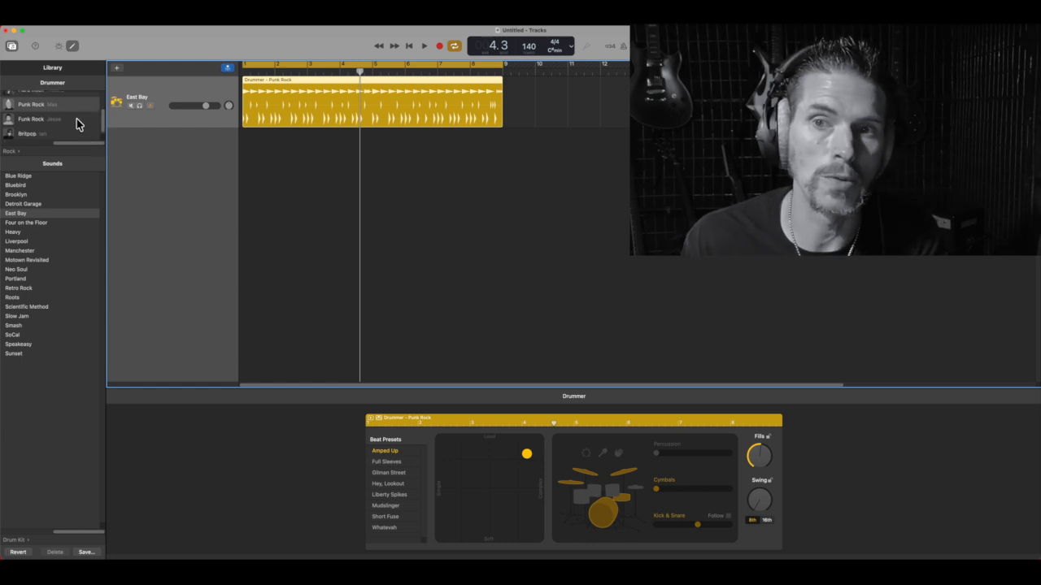
{"action": "scroll", "coordinate": [75, 117], "scroll_direction": "up", "scroll_amount": 1}
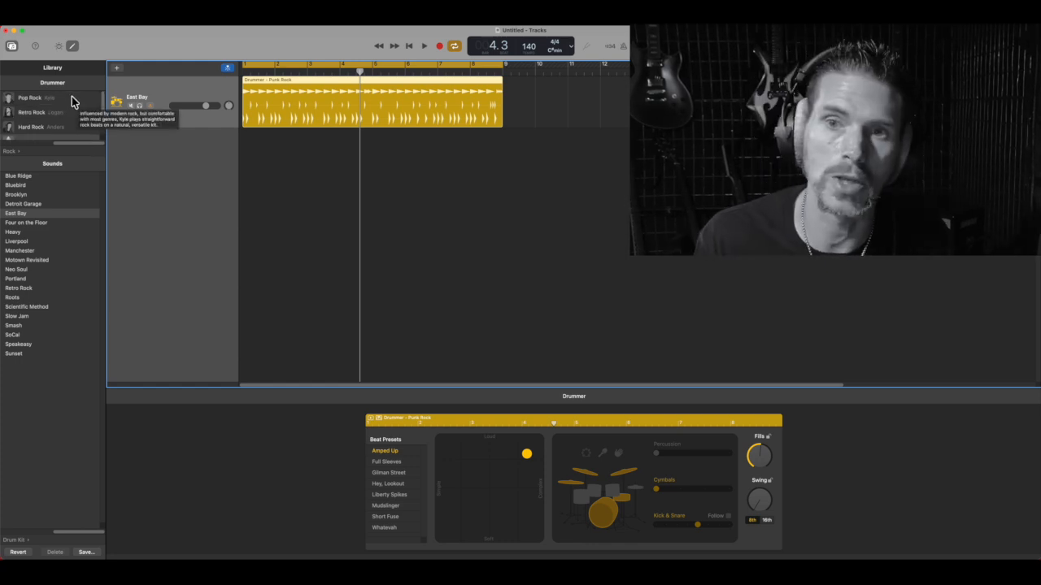
{"action": "left_click", "coordinate": [70, 101]}
{"action": "left_click", "coordinate": [425, 45]}
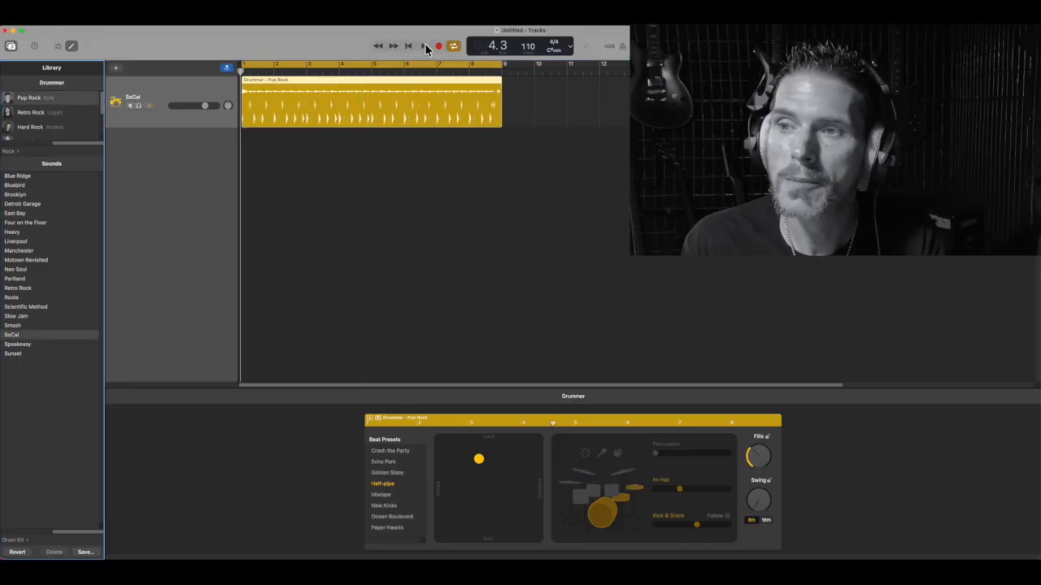
{"action": "left_click", "coordinate": [51, 116]}
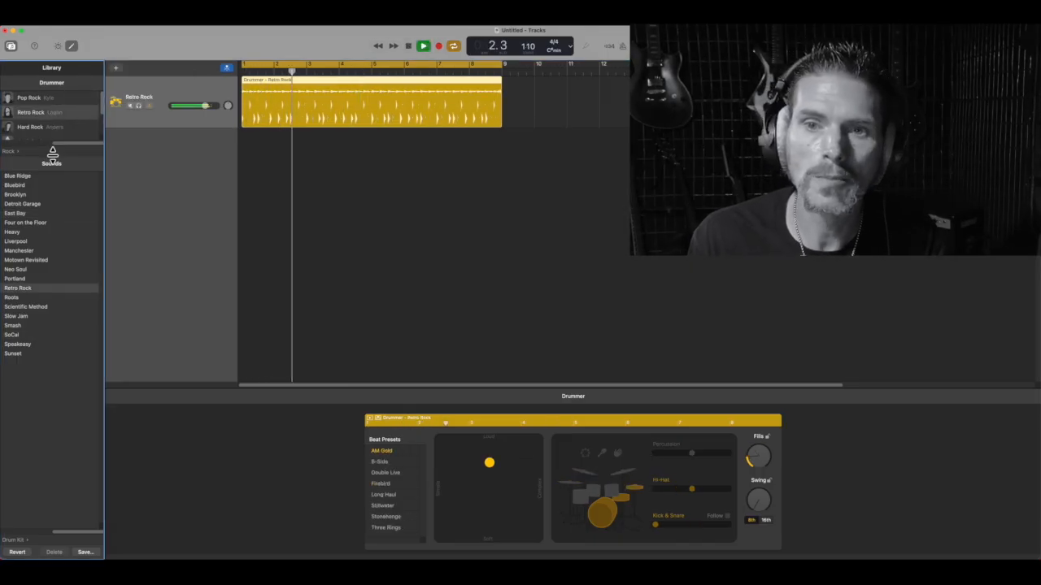
{"action": "scroll", "coordinate": [57, 136], "scroll_direction": "down", "scroll_amount": 2}
{"action": "scroll", "coordinate": [55, 122], "scroll_direction": "up", "scroll_amount": 1}
{"action": "left_click", "coordinate": [51, 98]}
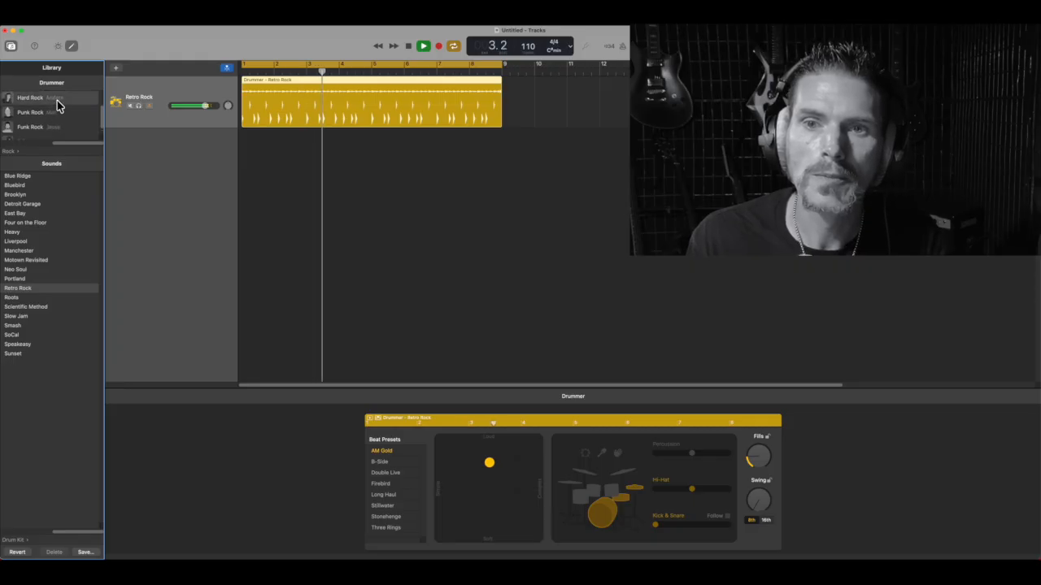
{"action": "left_click", "coordinate": [408, 46]}
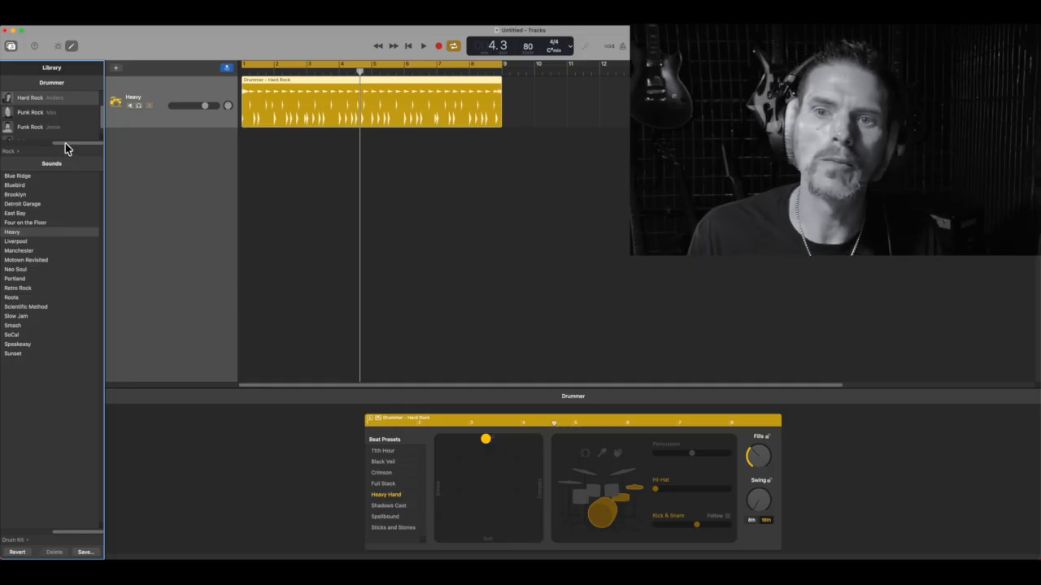
Browse the available drummers in the Alternative, Songwriter, R&B, Electronic, Hip Hop and Percussion genres
{"action": "scroll", "coordinate": [67, 129], "scroll_direction": "down", "scroll_amount": 1}
{"action": "left_click_drag", "start_coordinate": [81, 147], "coordinate": [6, 148]}
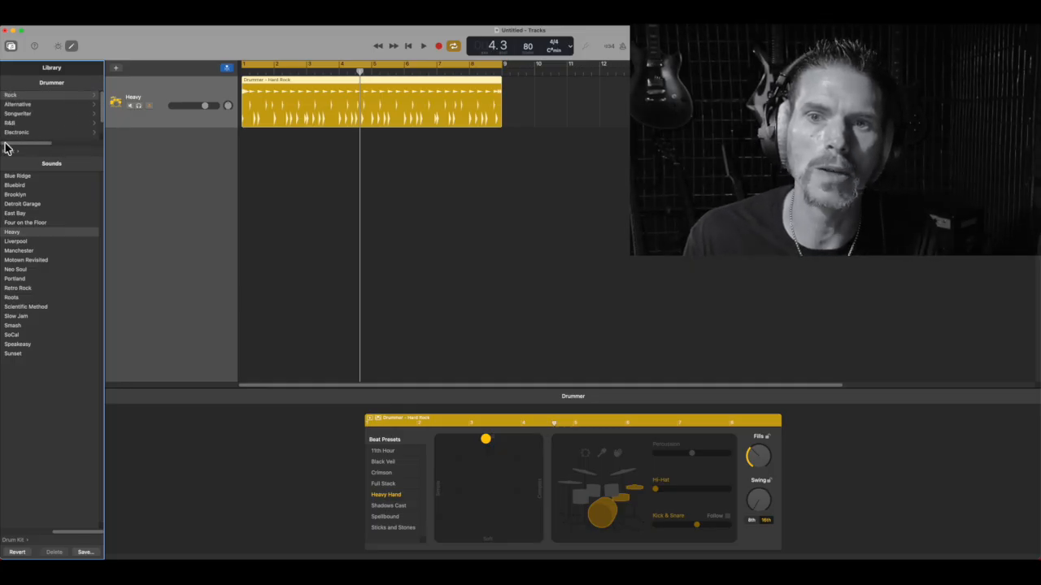
{"action": "left_click", "coordinate": [37, 105]}
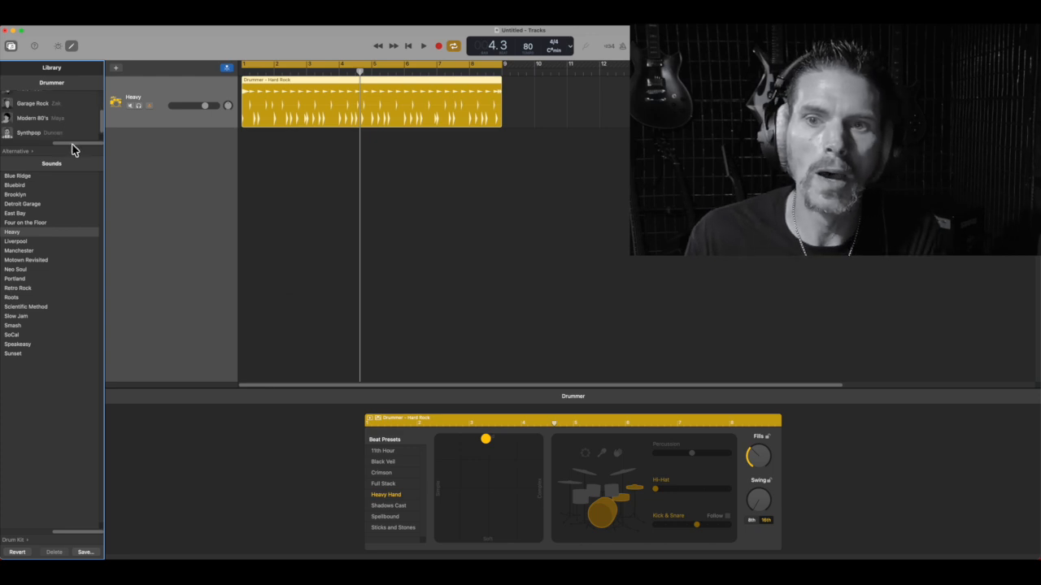
{"action": "left_click_drag", "start_coordinate": [67, 144], "coordinate": [2, 147]}
{"action": "left_click", "coordinate": [17, 113]}
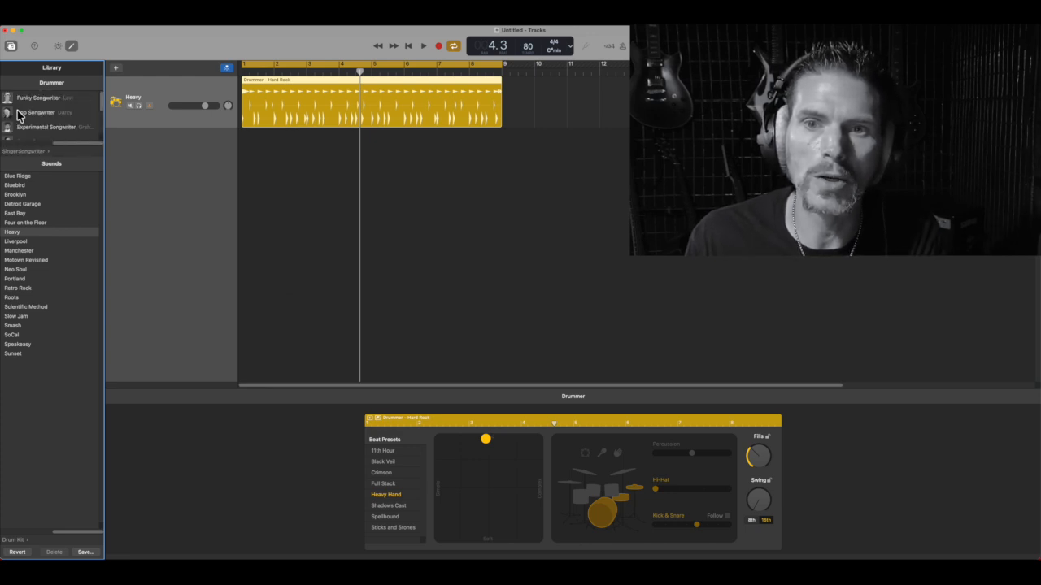
{"action": "left_click_drag", "start_coordinate": [73, 148], "coordinate": [2, 156]}
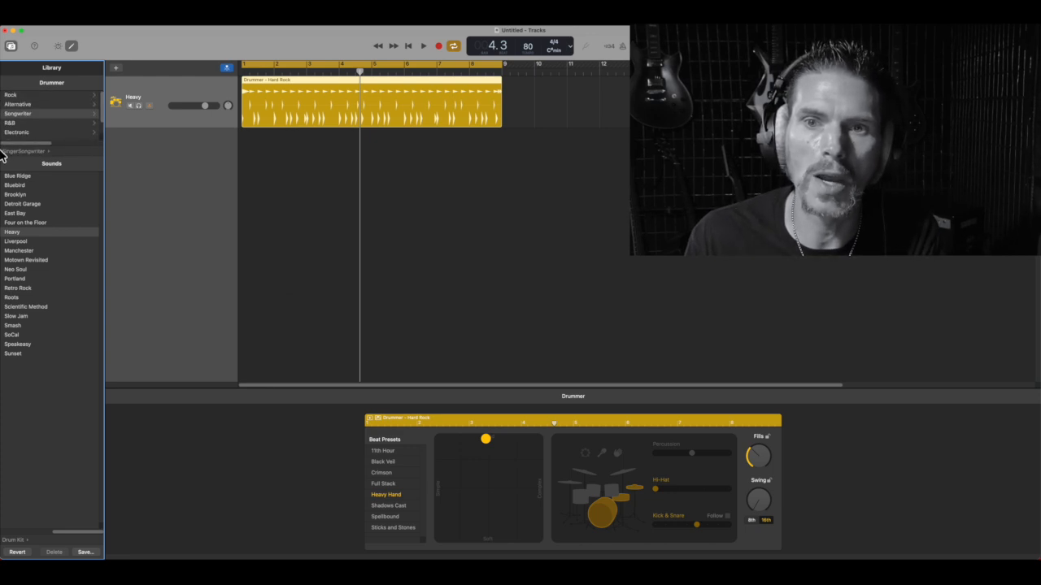
{"action": "left_click", "coordinate": [45, 123]}
{"action": "left_click_drag", "start_coordinate": [77, 143], "coordinate": [22, 145]}
{"action": "left_click", "coordinate": [22, 132]}
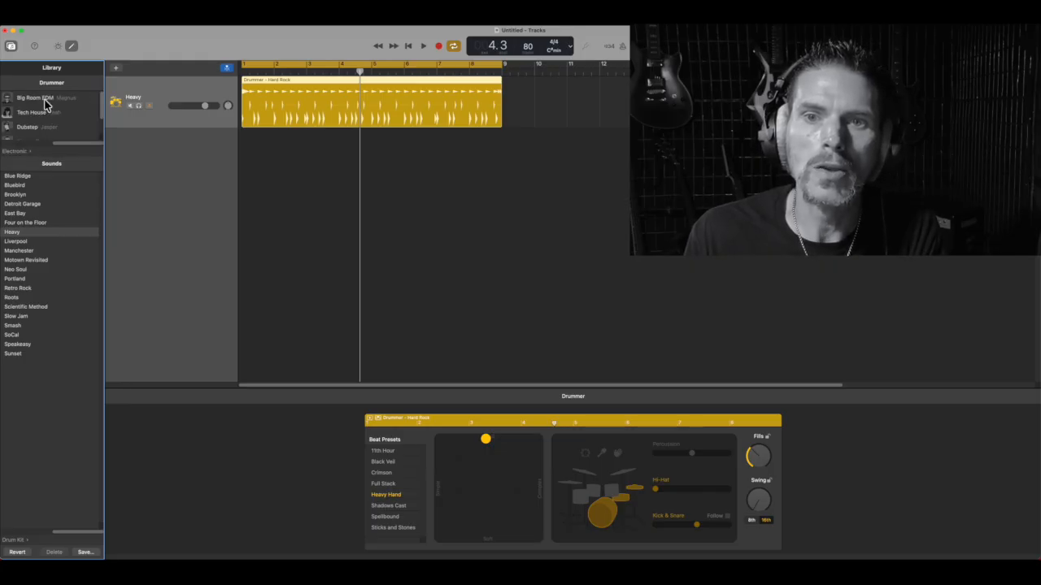
{"action": "scroll", "coordinate": [73, 144], "scroll_direction": "down", "scroll_amount": 1}
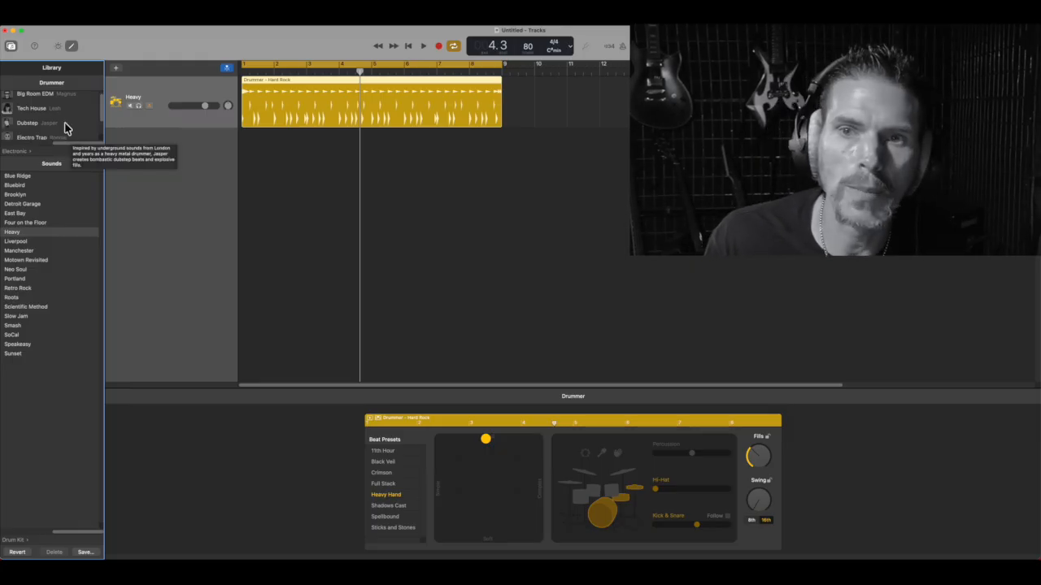
{"action": "scroll", "coordinate": [74, 123], "scroll_direction": "right", "scroll_amount": 2}
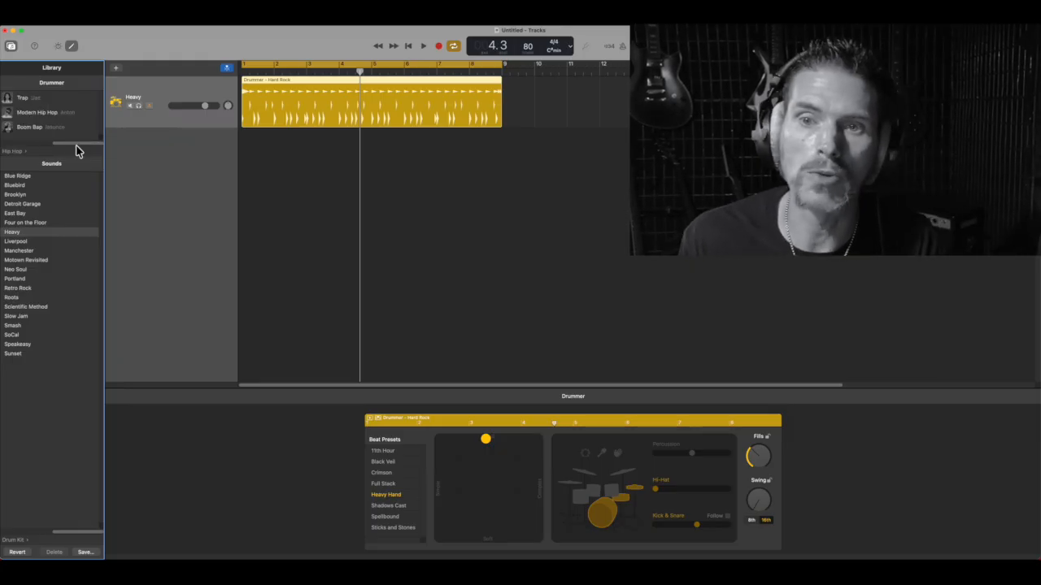
{"action": "scroll", "coordinate": [76, 143], "scroll_direction": "right", "scroll_amount": 2}
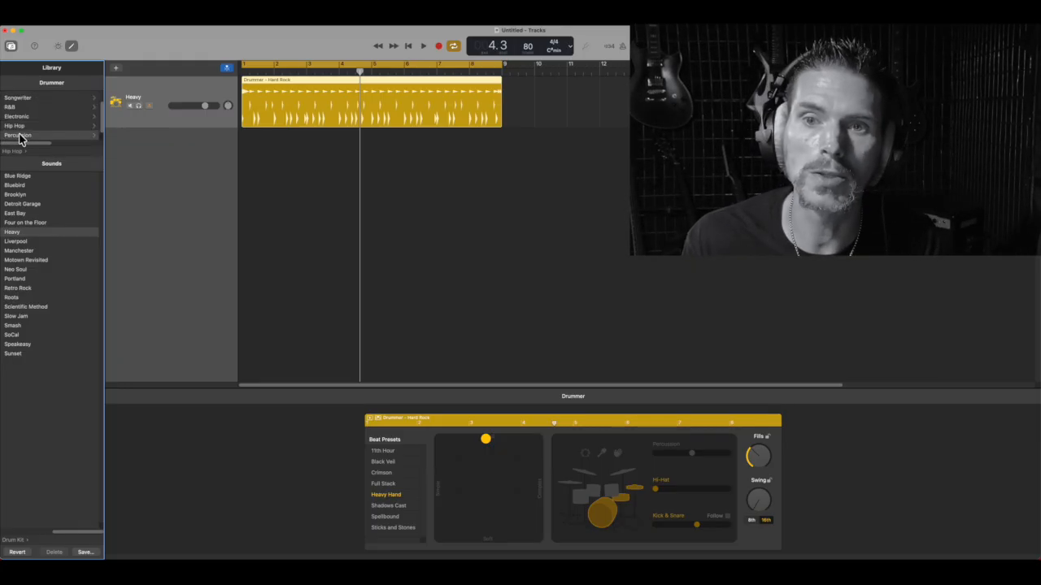
{"action": "mouse_move", "coordinate": [73, 144]}
{"action": "left_mouse_down"}
{"action": "mouse_move", "coordinate": [36, 140]}
{"action": "mouse_move", "coordinate": [74, 140]}
{"action": "left_mouse_up"}
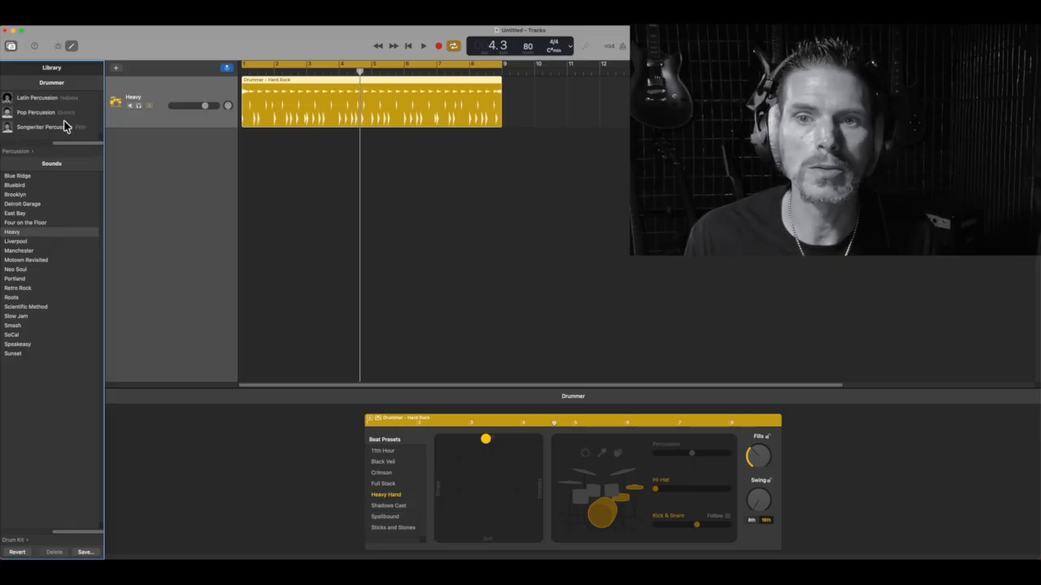
{"action": "left_click_drag", "start_coordinate": [71, 143], "coordinate": [2, 139]}
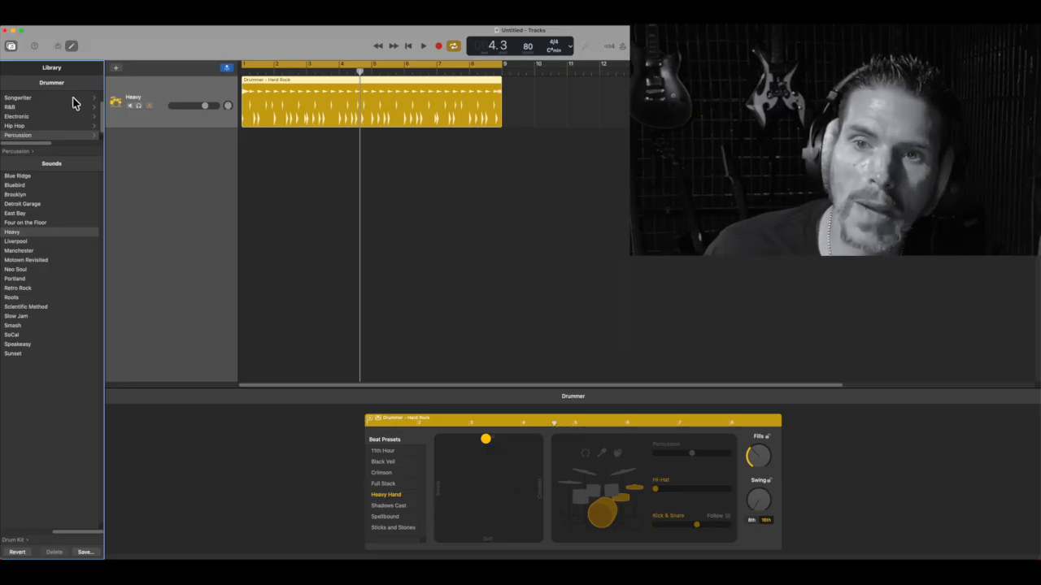
Go back to the Rock genre and assign the Punk Rock drummer to the track
{"action": "scroll", "coordinate": [63, 120], "scroll_direction": "up", "scroll_amount": 2}
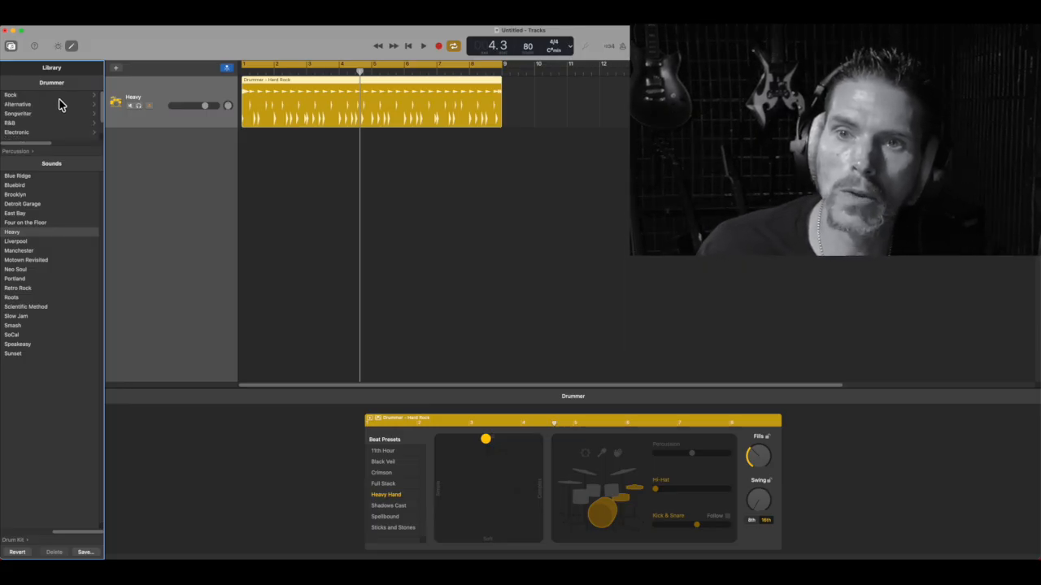
{"action": "left_click", "coordinate": [60, 96]}
{"action": "scroll", "coordinate": [59, 132], "scroll_direction": "down", "scroll_amount": 3}
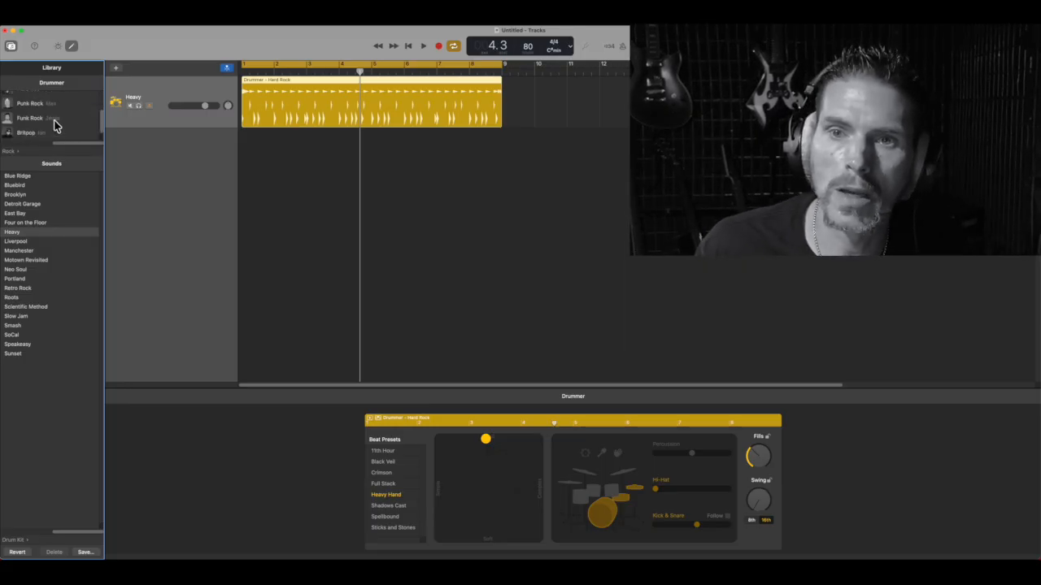
{"action": "left_click", "coordinate": [47, 109]}
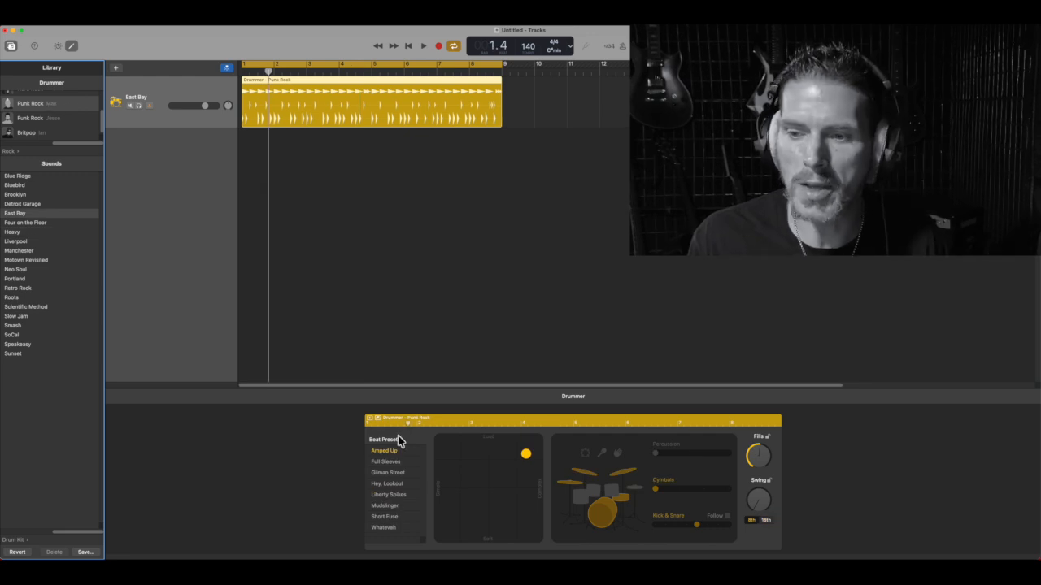
Audition the Punk Rock beat presets from Full Sleeves through Short Fuse during playback, and settle on Whatevah
{"action": "left_click", "coordinate": [424, 46]}
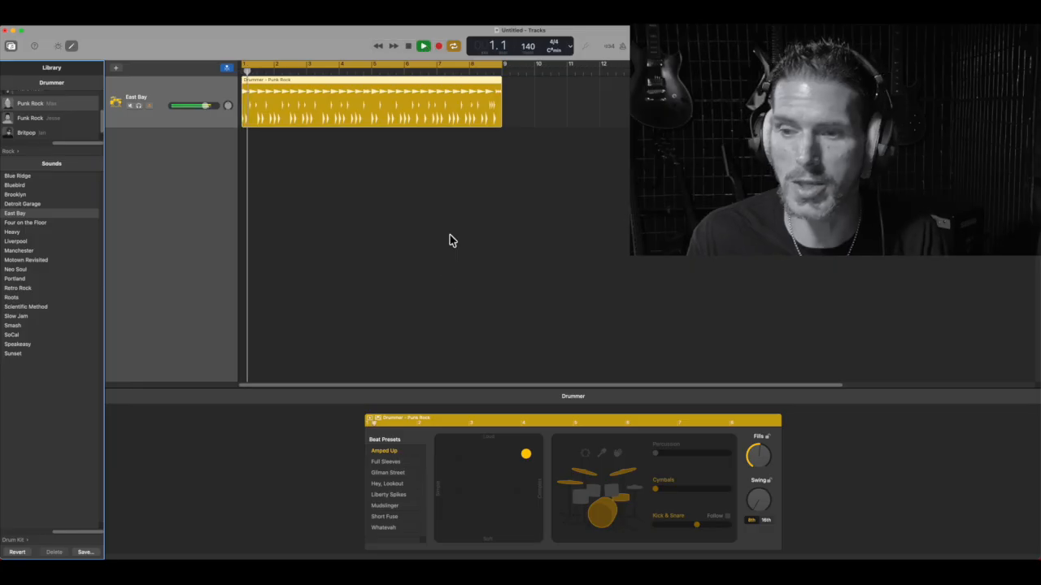
{"action": "left_click", "coordinate": [397, 460]}
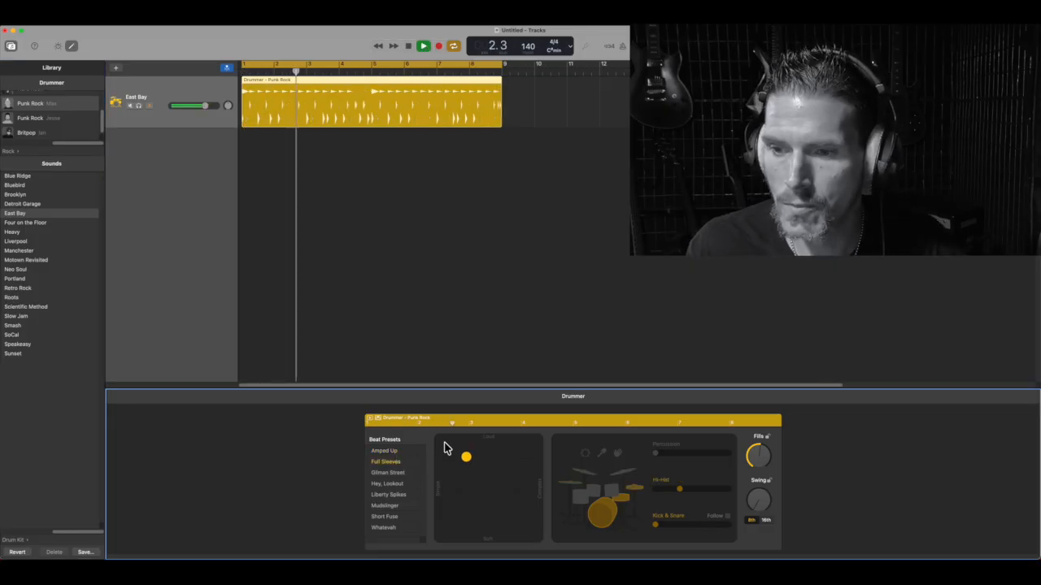
{"action": "left_click", "coordinate": [399, 472]}
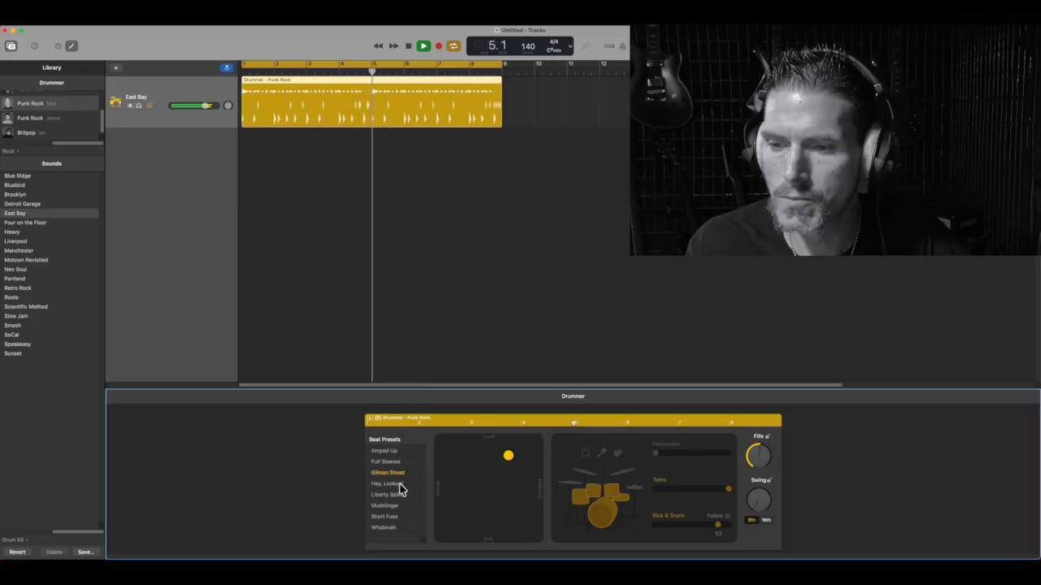
{"action": "left_click", "coordinate": [399, 483]}
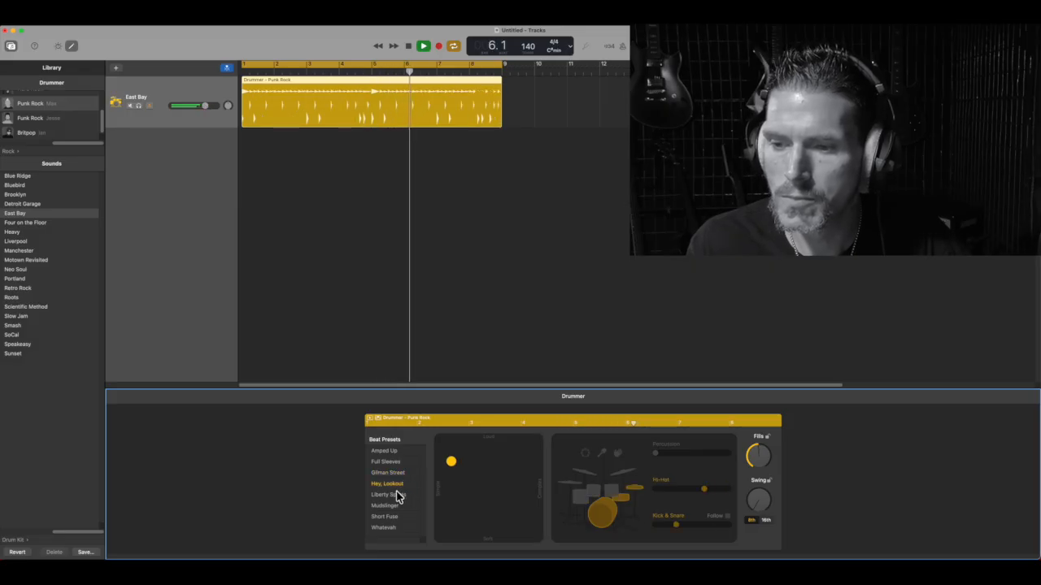
{"action": "left_click", "coordinate": [396, 494]}
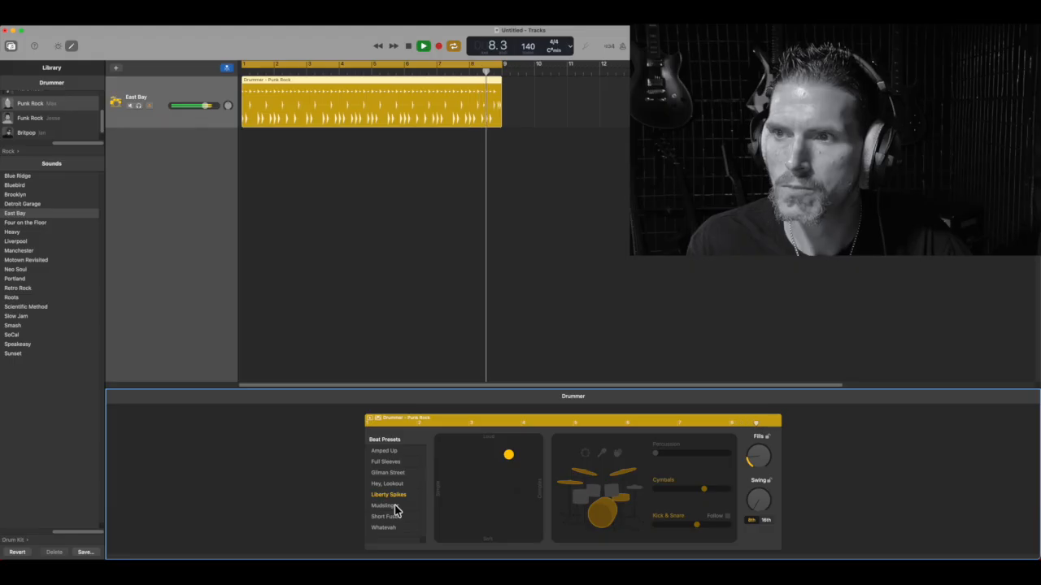
{"action": "left_click", "coordinate": [394, 505]}
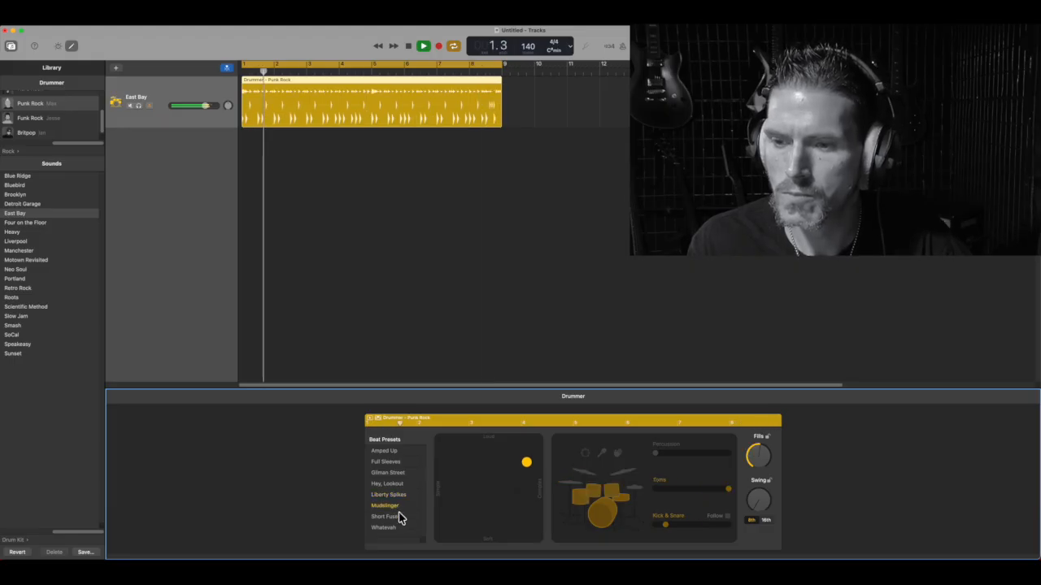
{"action": "left_click", "coordinate": [395, 518]}
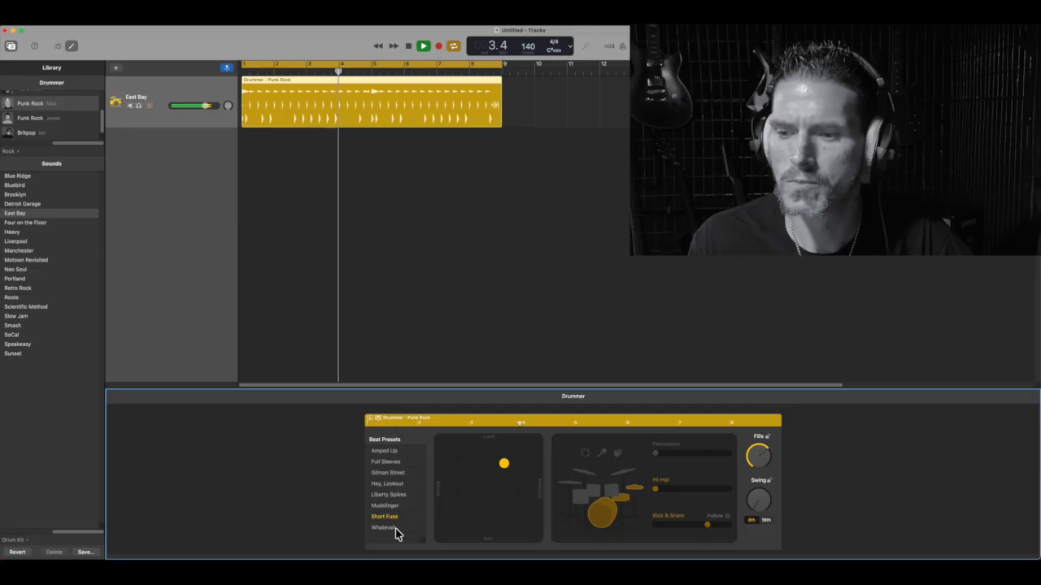
{"action": "left_click", "coordinate": [395, 528]}
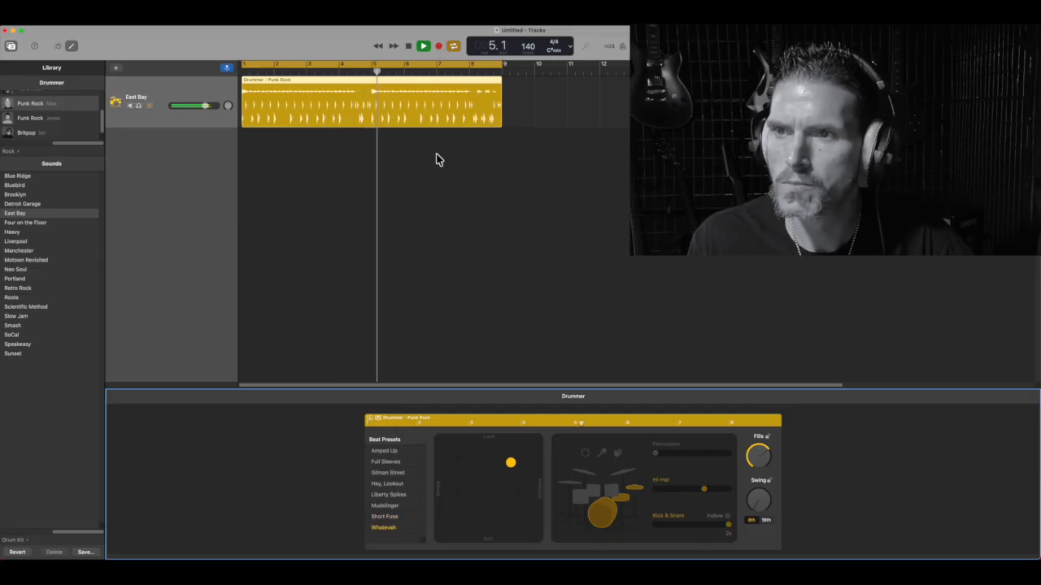
{"action": "left_click", "coordinate": [410, 45]}
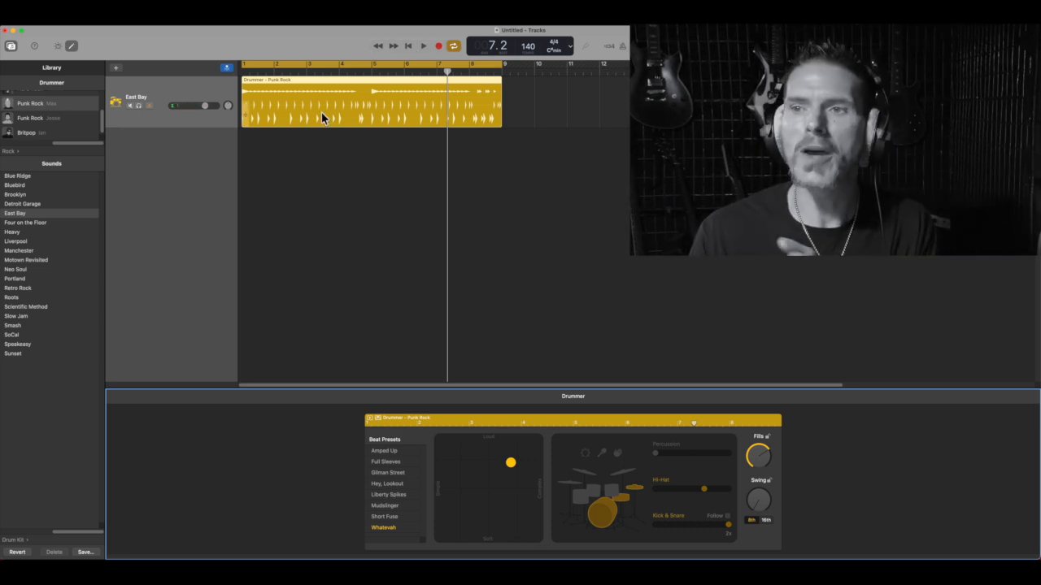
Play the region from bar 1 while moving the beat puck to the loud, complex corner and back to a moderately loud, complex setting
{"action": "left_click_drag", "start_coordinate": [446, 73], "coordinate": [254, 73]}
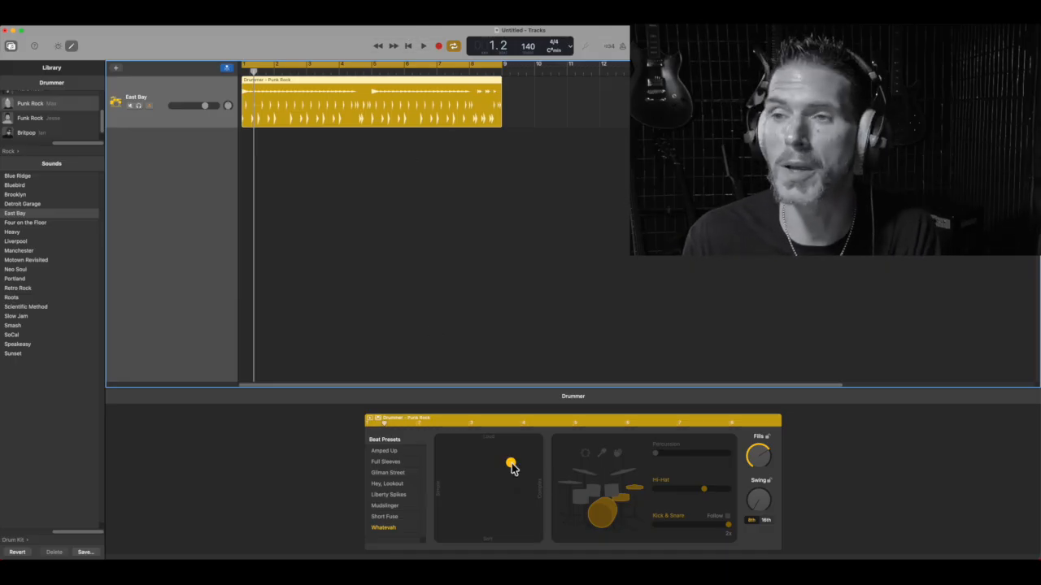
{"action": "left_click", "coordinate": [423, 46]}
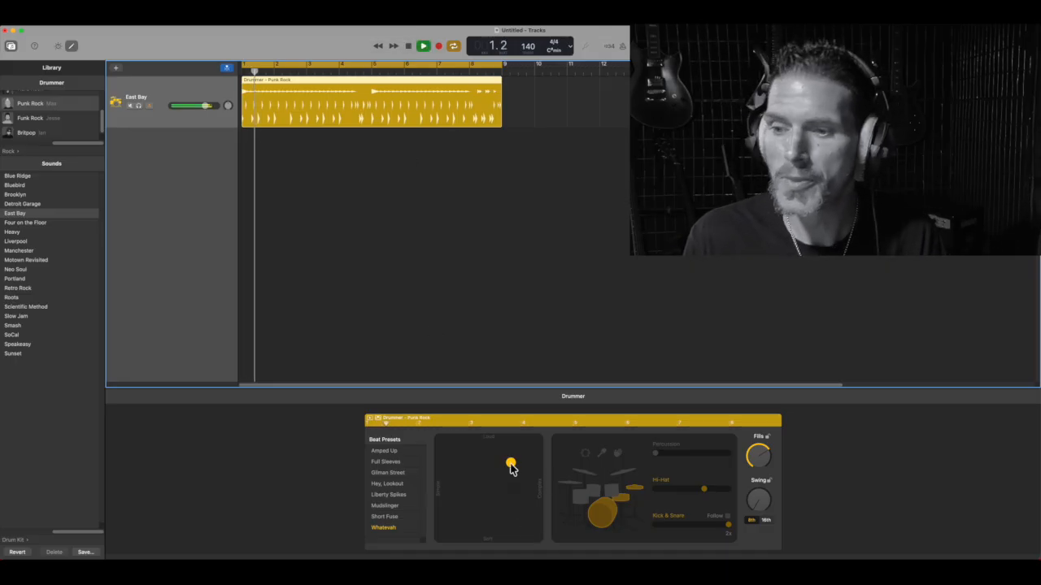
{"action": "left_click_drag", "start_coordinate": [506, 465], "coordinate": [560, 448]}
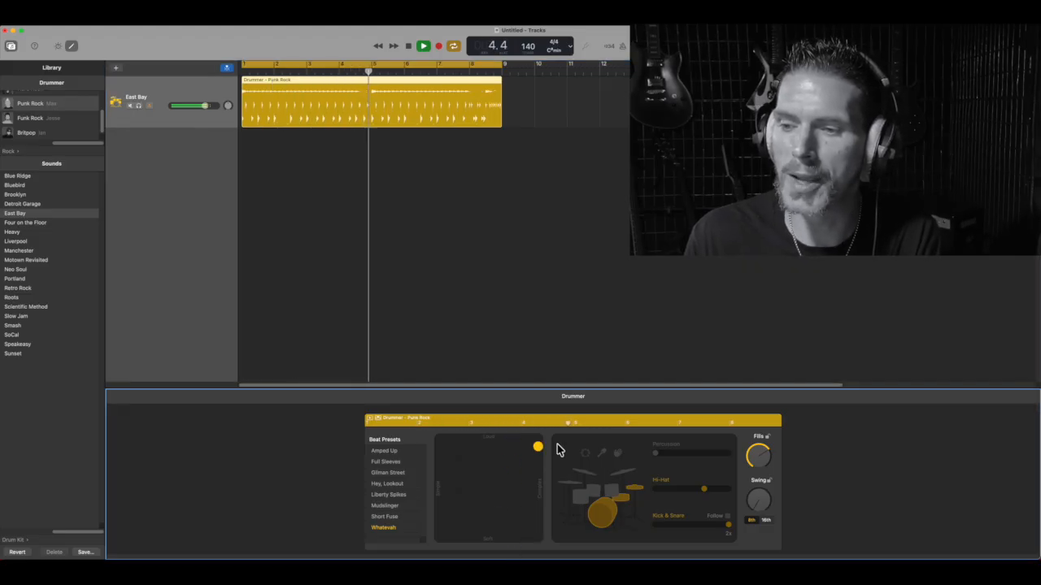
{"action": "left_click_drag", "start_coordinate": [542, 453], "coordinate": [507, 469]}
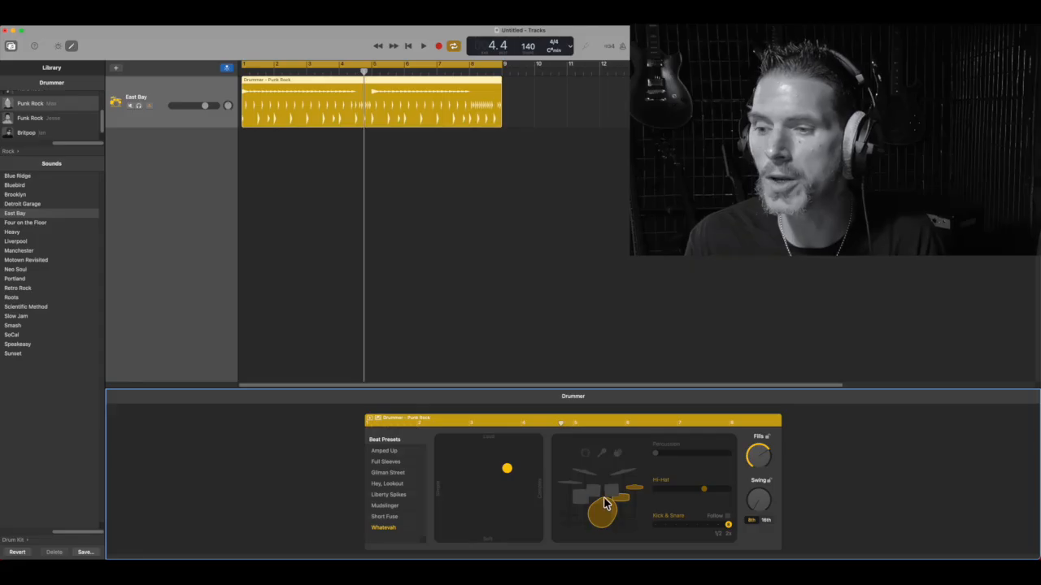
Turn off the kick and the snare in the drummer's kit while the region plays
{"action": "left_click", "coordinate": [424, 46]}
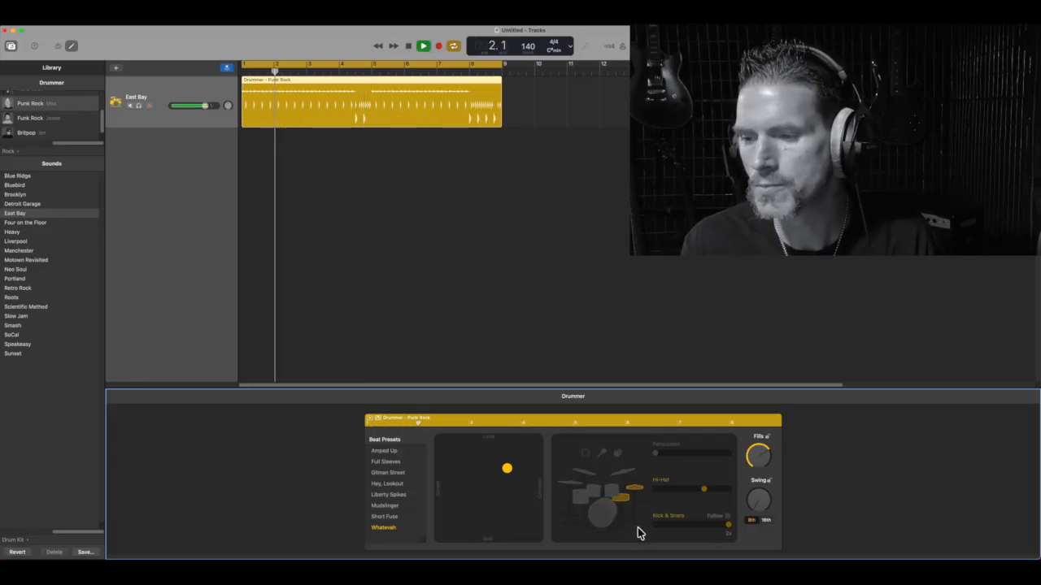
{"action": "left_click", "coordinate": [623, 501]}
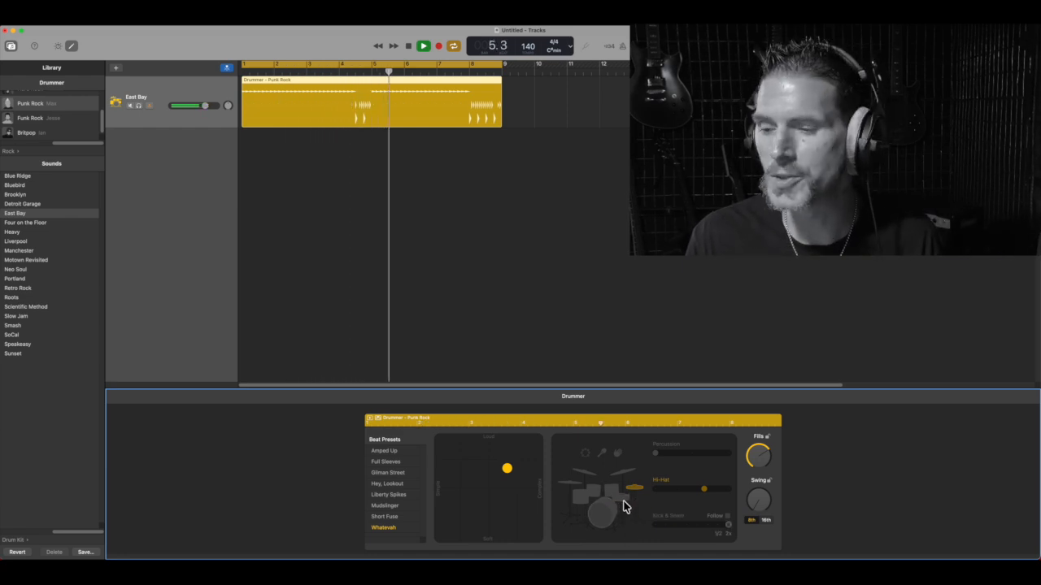
Turn the snare and kick back on during playback, try the cymbals and toms, and return to the hi-hat
{"action": "left_click", "coordinate": [622, 501]}
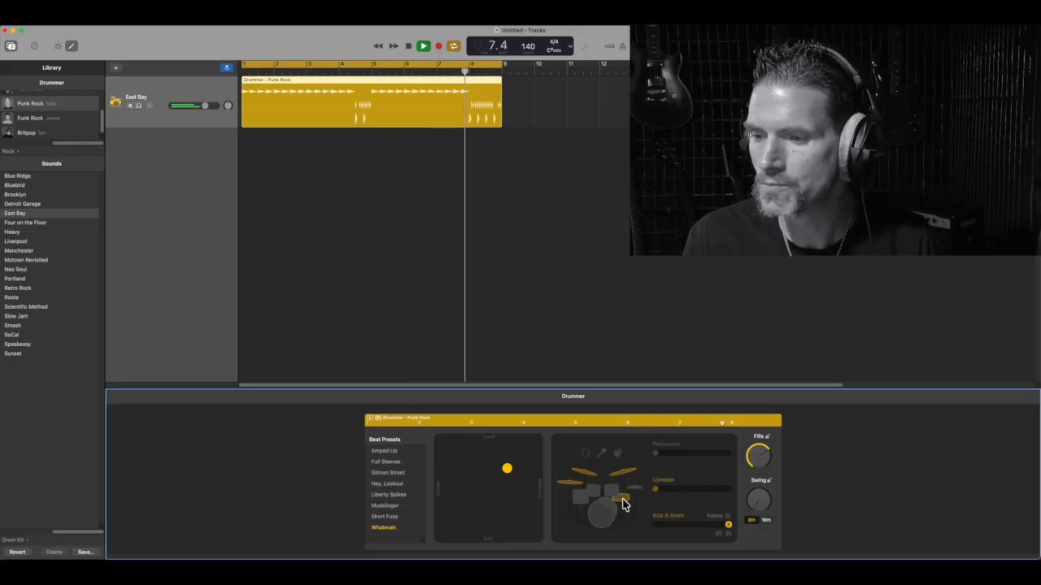
{"action": "left_click", "coordinate": [614, 496]}
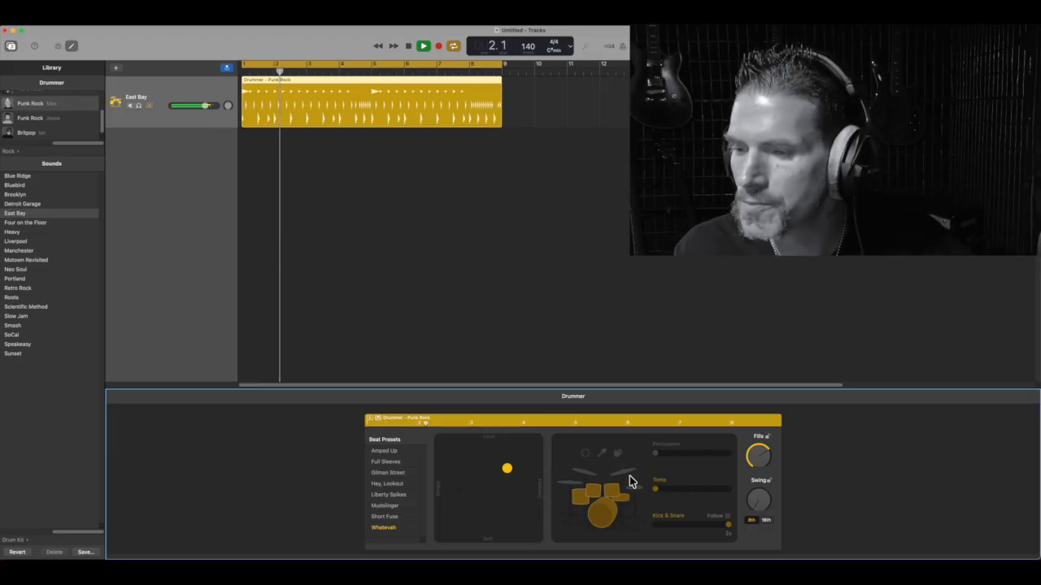
{"action": "left_click", "coordinate": [633, 489]}
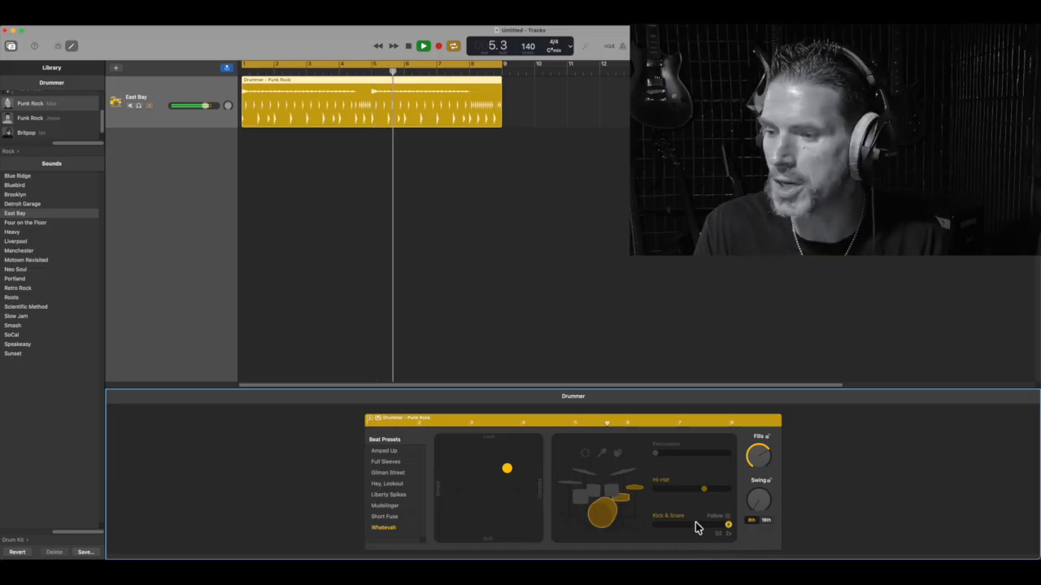
Simplify the Kick & Snare pattern during playback, and try a different hi-hat pattern and a higher Cymbals variation
{"action": "left_click_drag", "start_coordinate": [725, 525], "coordinate": [686, 525]}
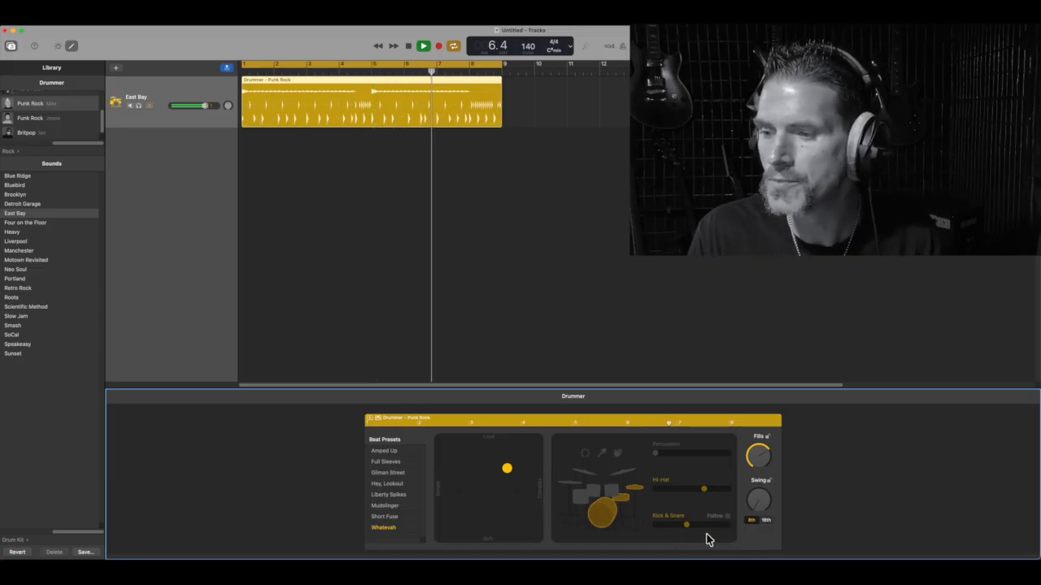
{"action": "left_click_drag", "start_coordinate": [688, 526], "coordinate": [665, 525]}
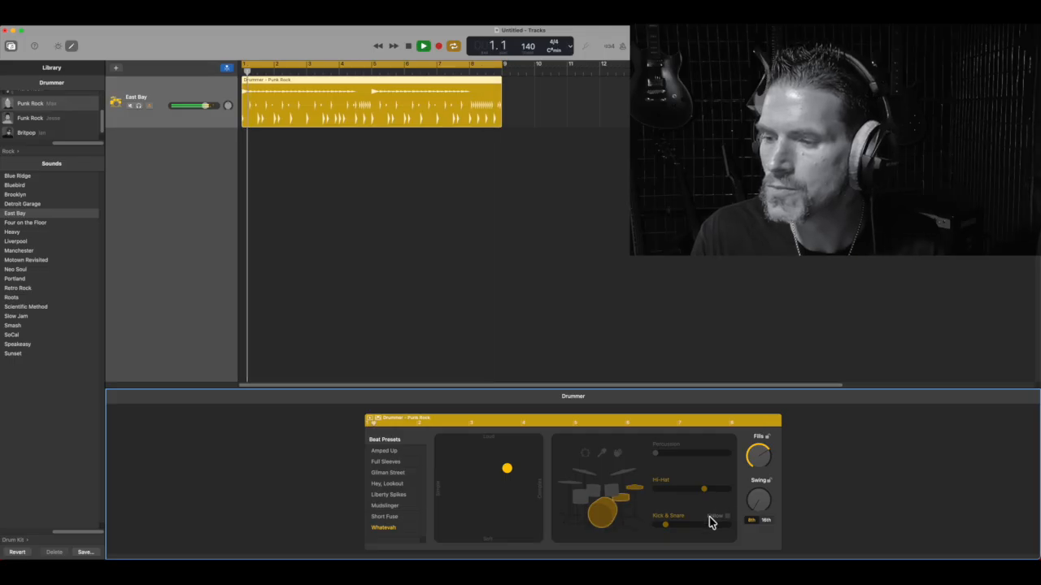
{"action": "left_click_drag", "start_coordinate": [704, 491], "coordinate": [679, 490]}
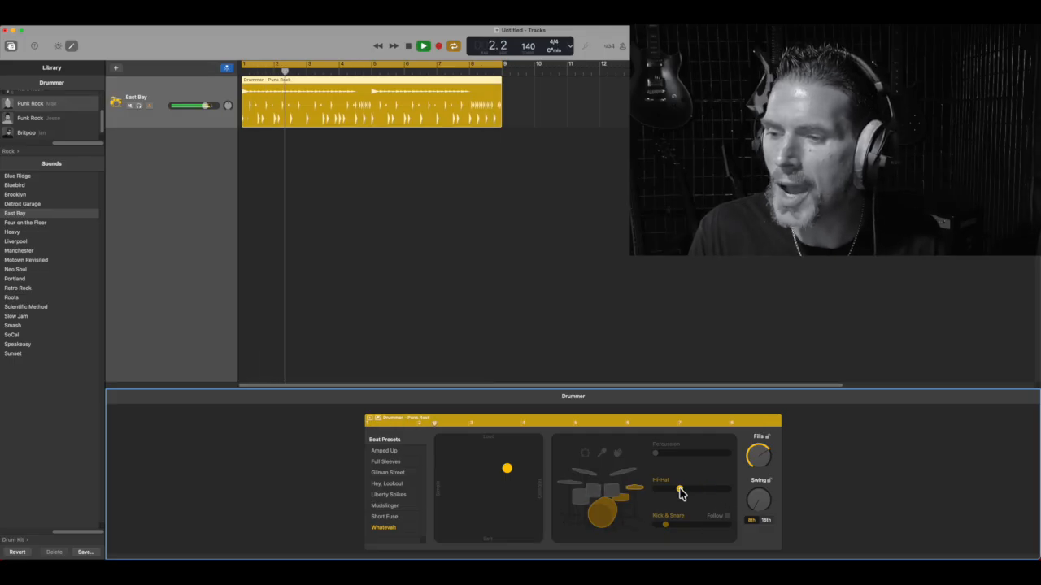
{"action": "left_click", "coordinate": [623, 471]}
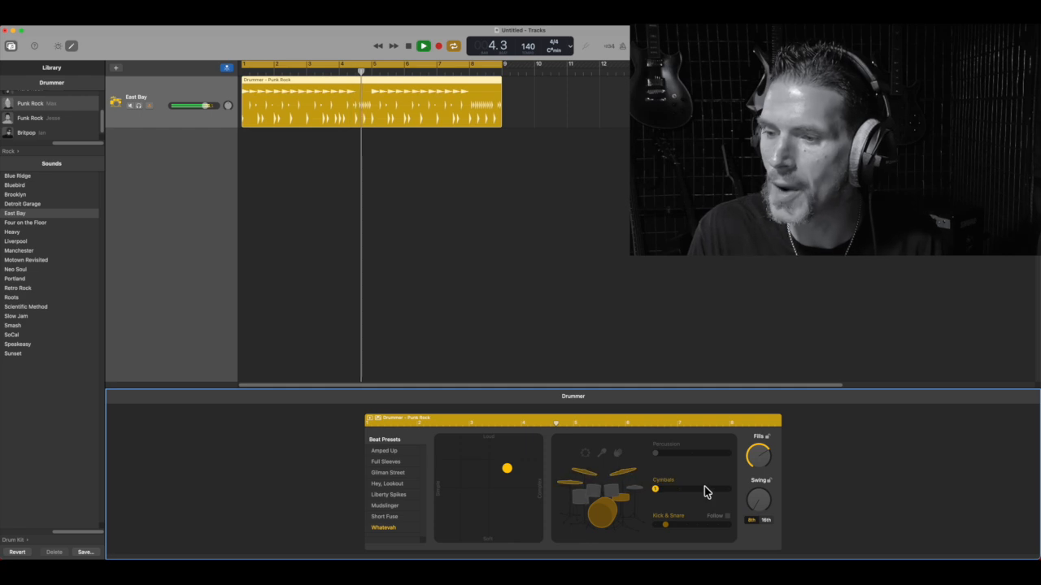
{"action": "left_click_drag", "start_coordinate": [656, 490], "coordinate": [702, 490]}
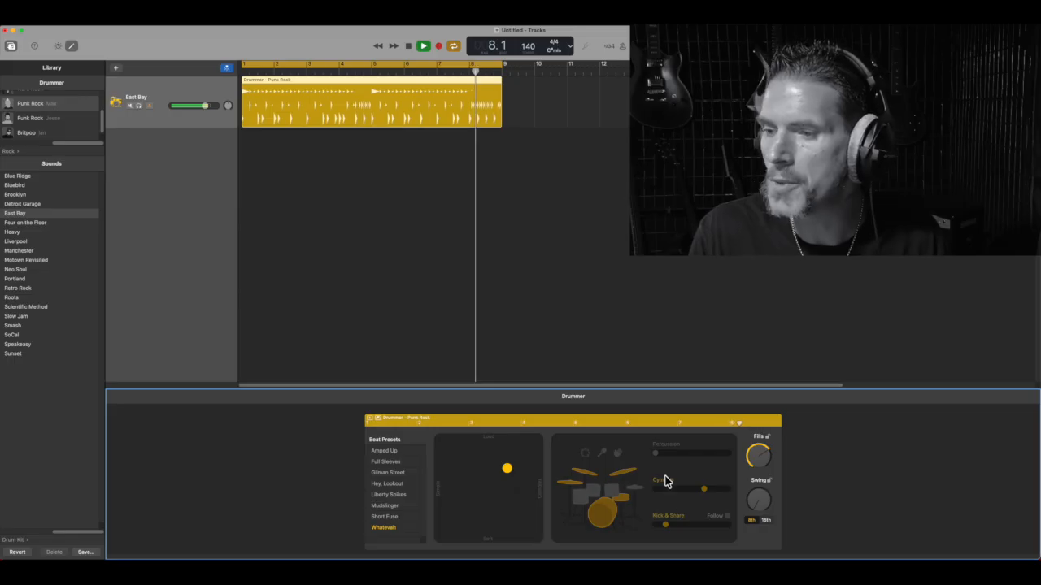
Add the tambourine to the kit, turn off the cymbals, and stop playback after listening
{"action": "left_click", "coordinate": [584, 453]}
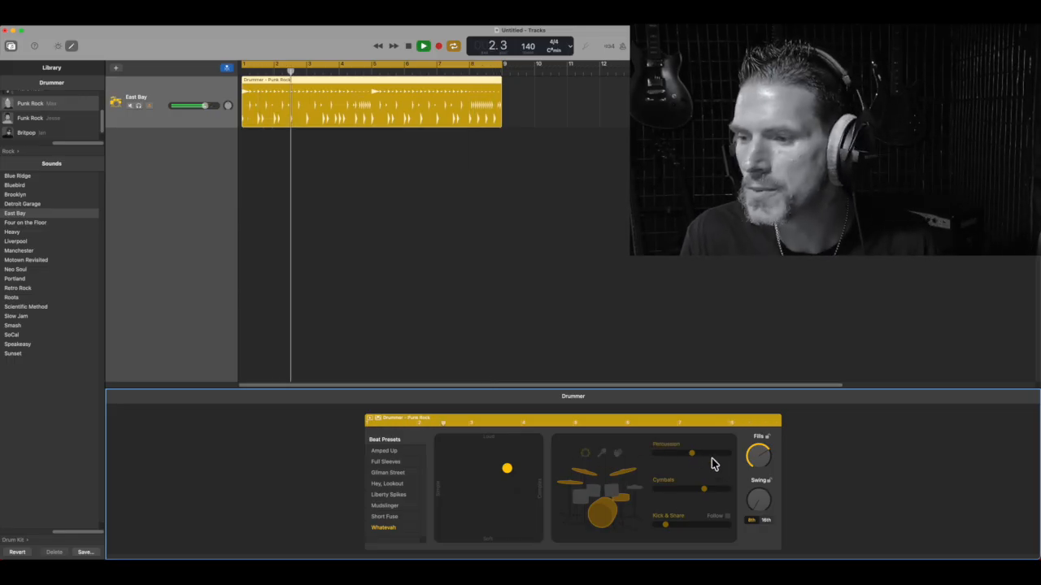
{"action": "left_click", "coordinate": [624, 475]}
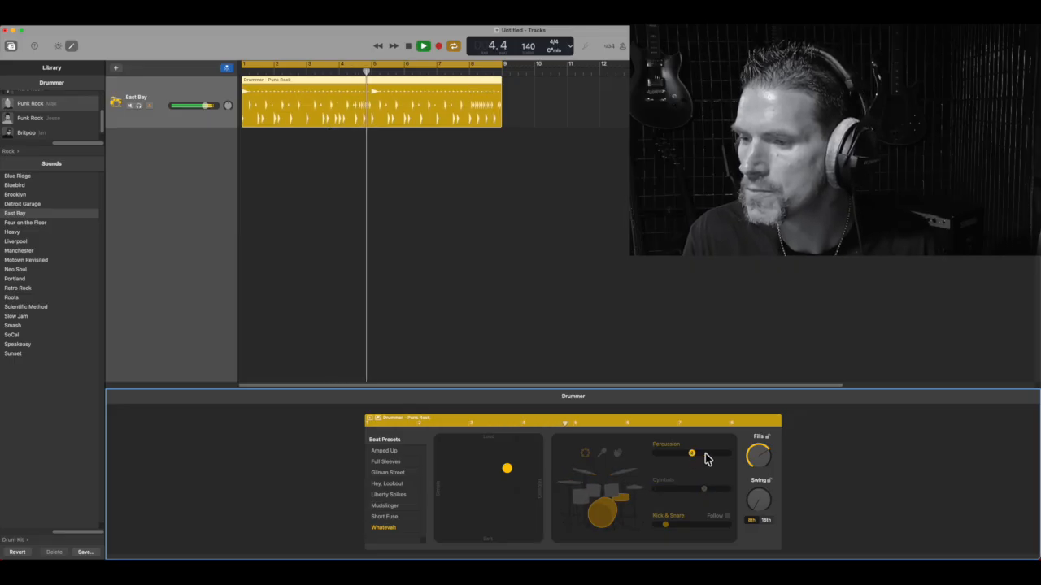
{"action": "mouse_move", "coordinate": [691, 454]}
{"action": "left_mouse_down"}
{"action": "mouse_move", "coordinate": [738, 461]}
{"action": "mouse_move", "coordinate": [693, 456]}
{"action": "left_mouse_up"}
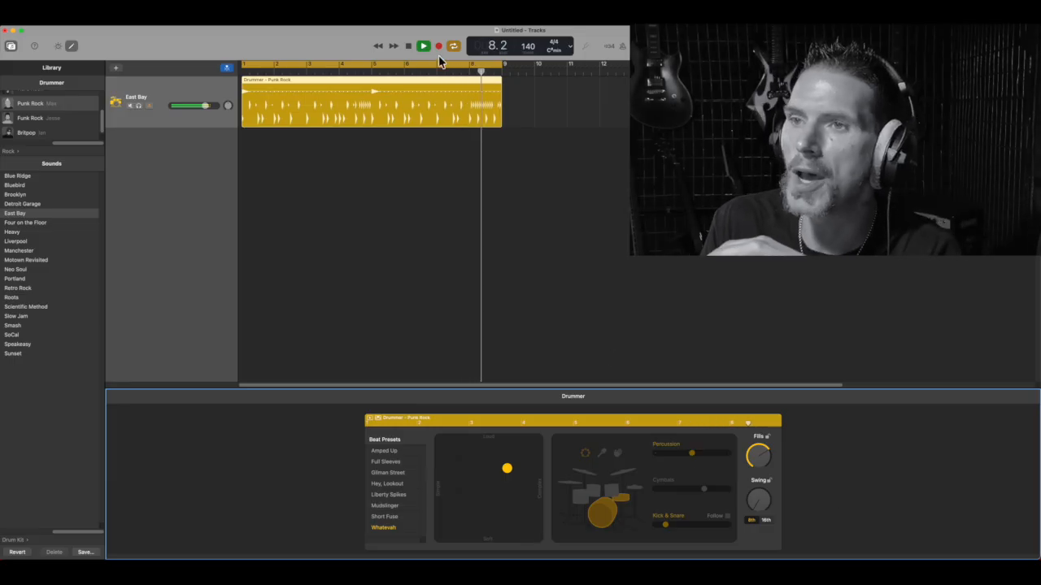
{"action": "key", "text": "space"}
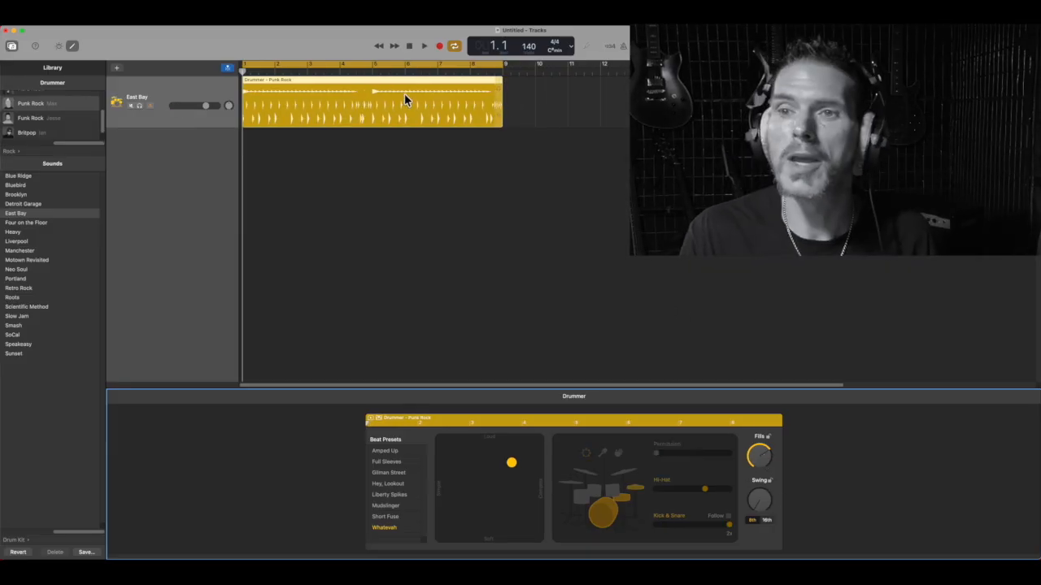
Add a second Drummer region at bar 9 and move the cycle range over it for a short playback
{"action": "left_click", "coordinate": [508, 104]}
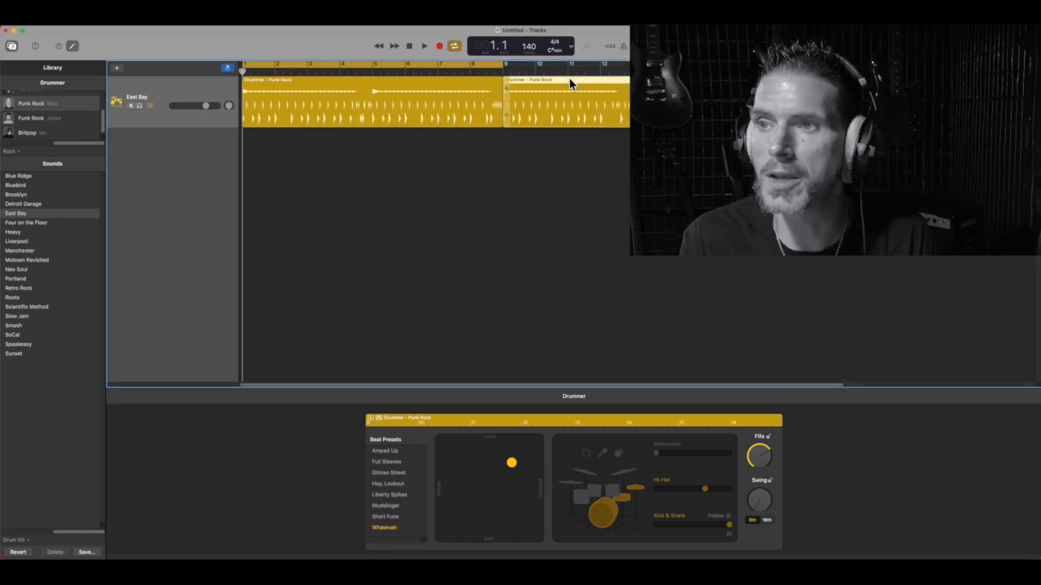
{"action": "left_click_drag", "start_coordinate": [445, 62], "coordinate": [705, 67]}
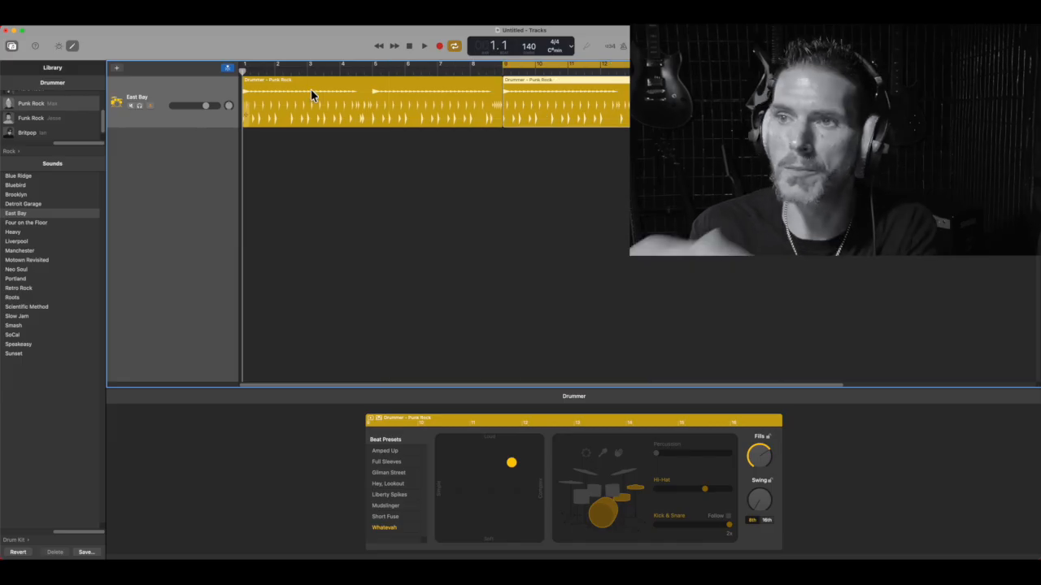
{"action": "left_click", "coordinate": [425, 46]}
{"action": "key", "text": "space"}
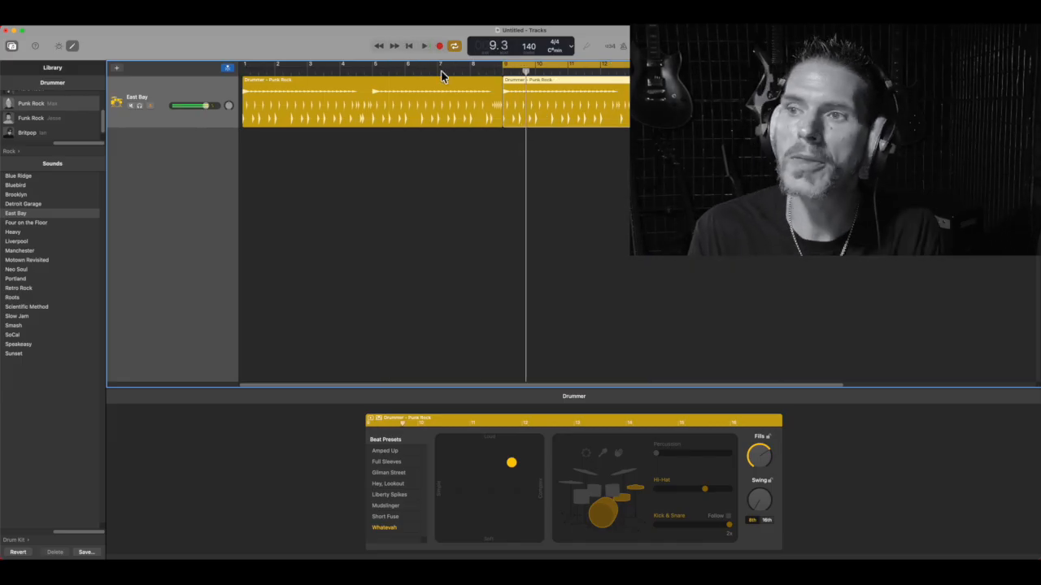
Apply the Amped Up beat preset to the second Drummer region and play it
{"action": "left_click", "coordinate": [389, 87]}
{"action": "left_click", "coordinate": [542, 77]}
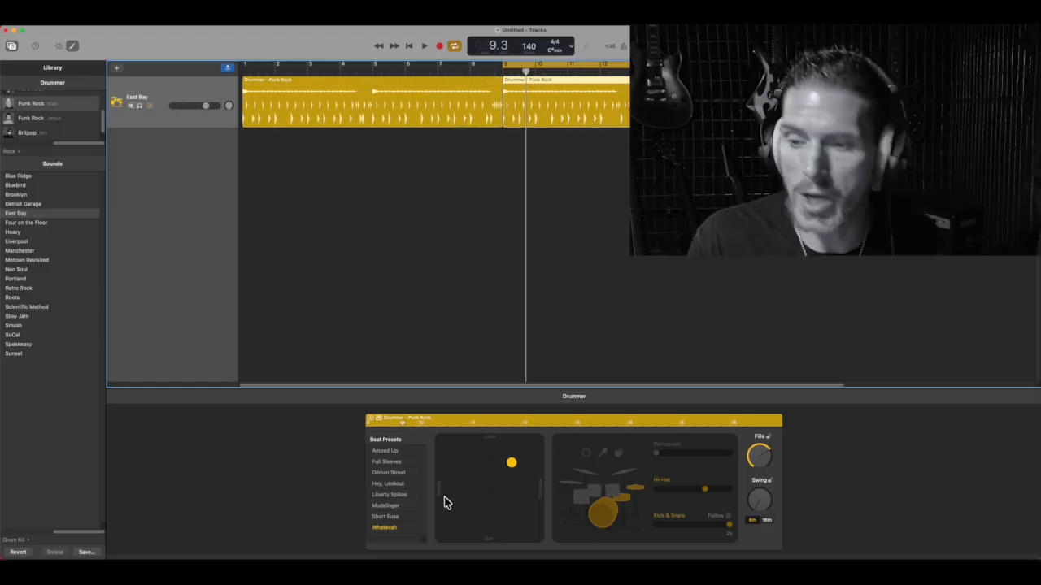
{"action": "left_click", "coordinate": [391, 453]}
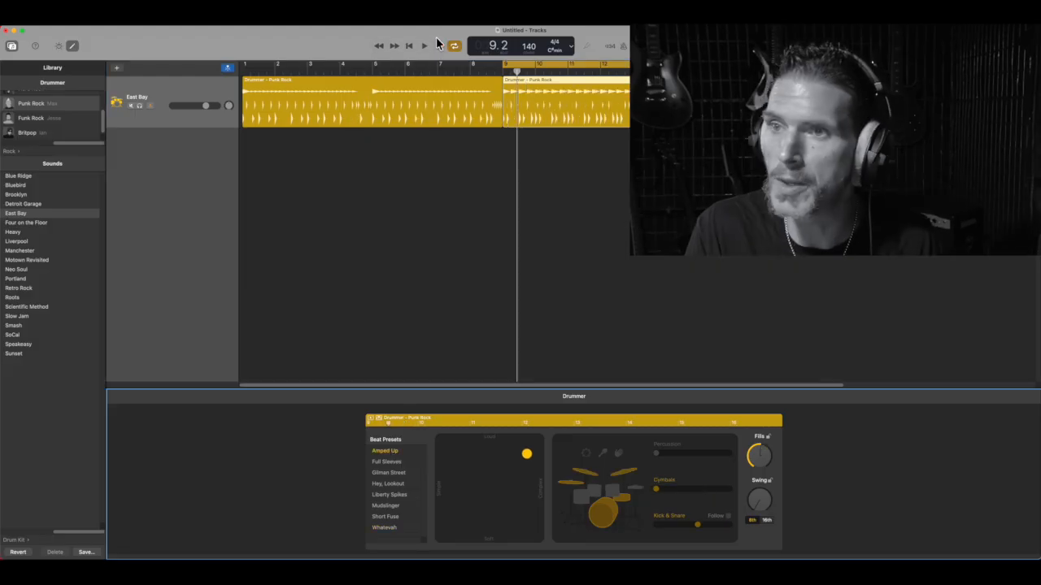
{"action": "left_click", "coordinate": [428, 46]}
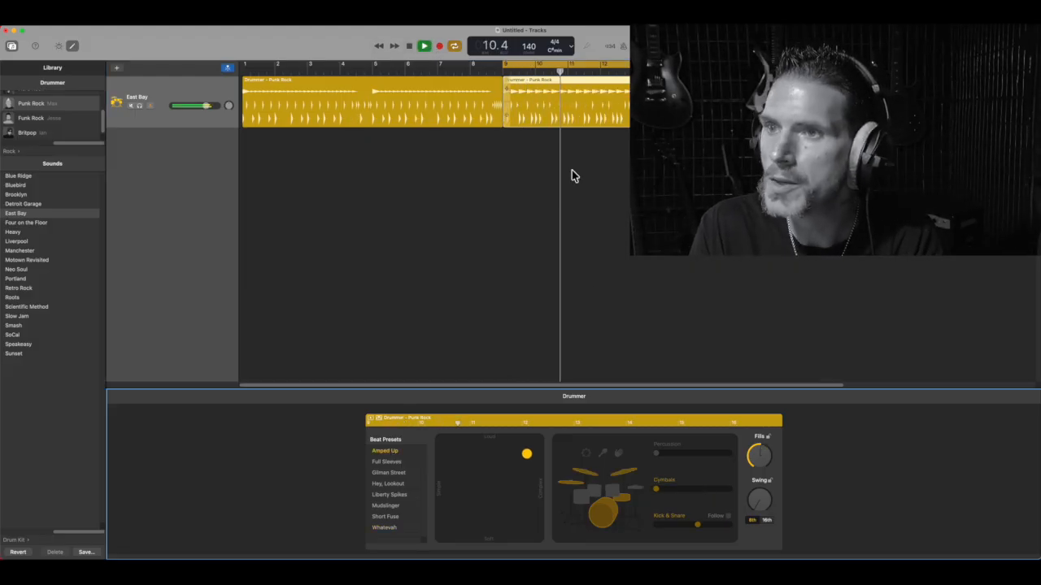
Turn off cycle playback, listen to the transition between the two regions, and select the first region
{"action": "left_click", "coordinate": [439, 70]}
{"action": "left_click", "coordinate": [558, 66]}
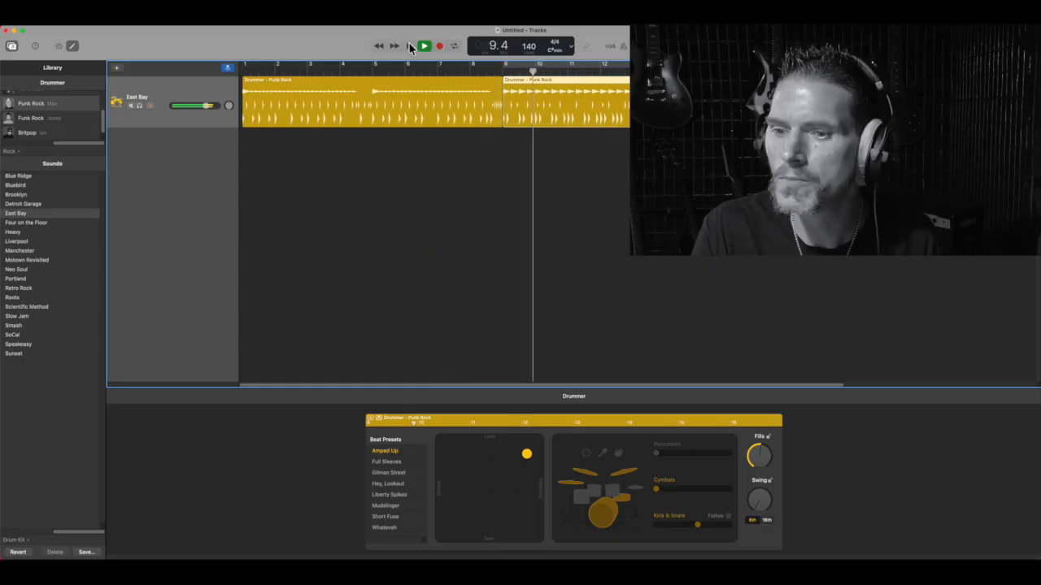
{"action": "key", "text": "space"}
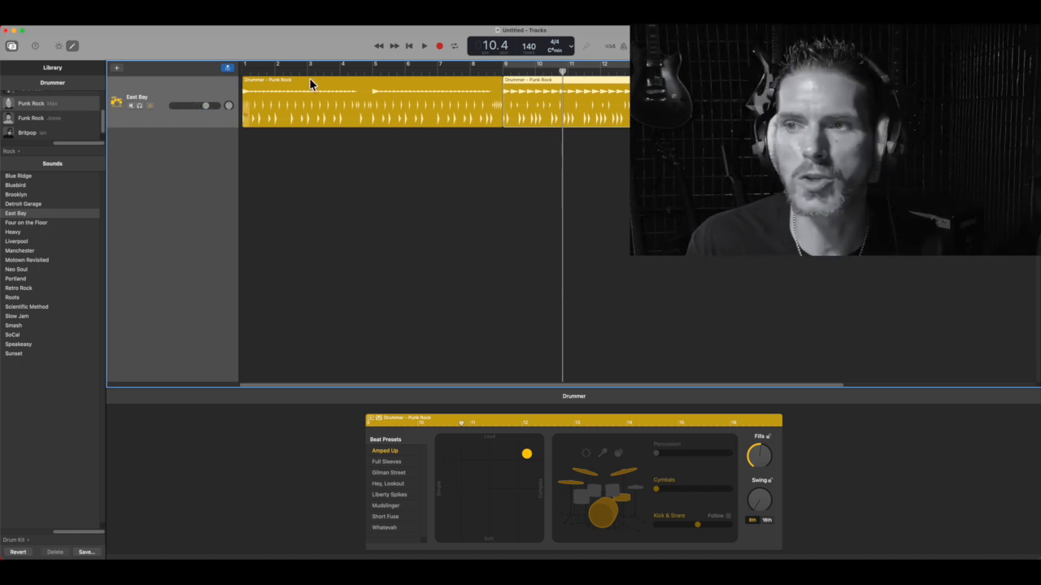
{"action": "left_click", "coordinate": [374, 68]}
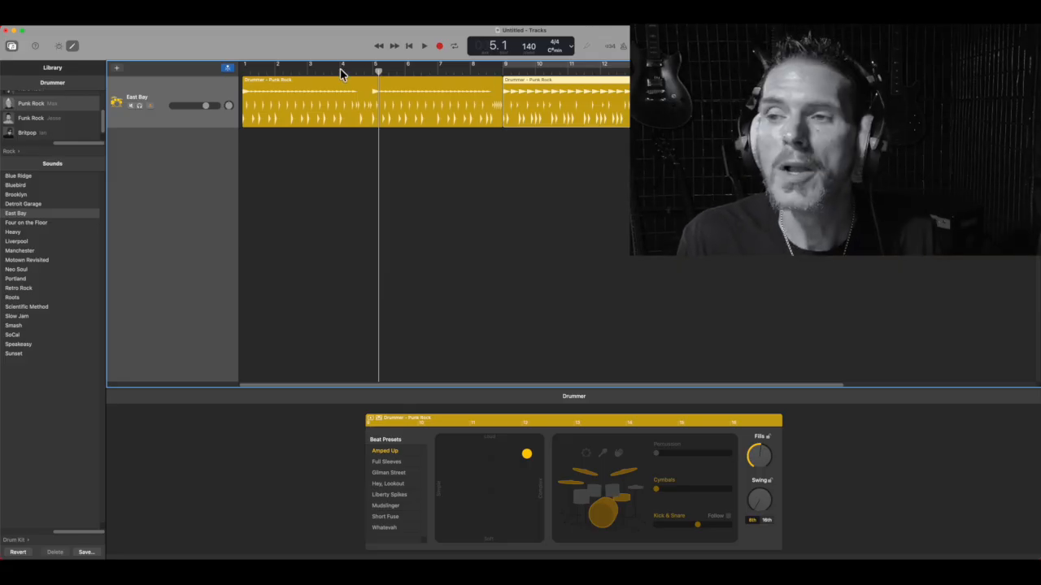
{"action": "left_click", "coordinate": [448, 81]}
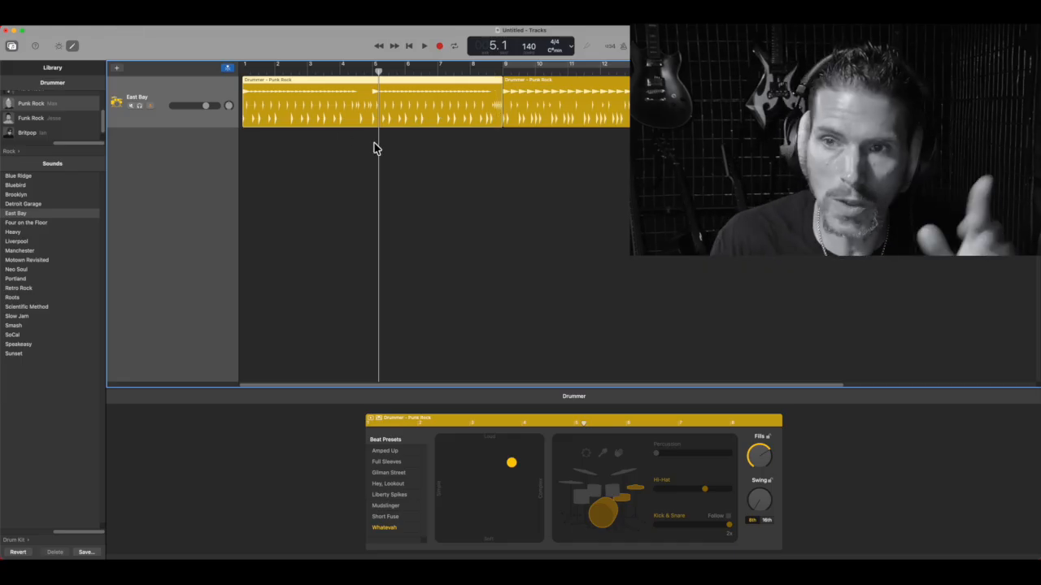
Create a new MIDI Software Instrument track
{"action": "left_click", "coordinate": [117, 67]}
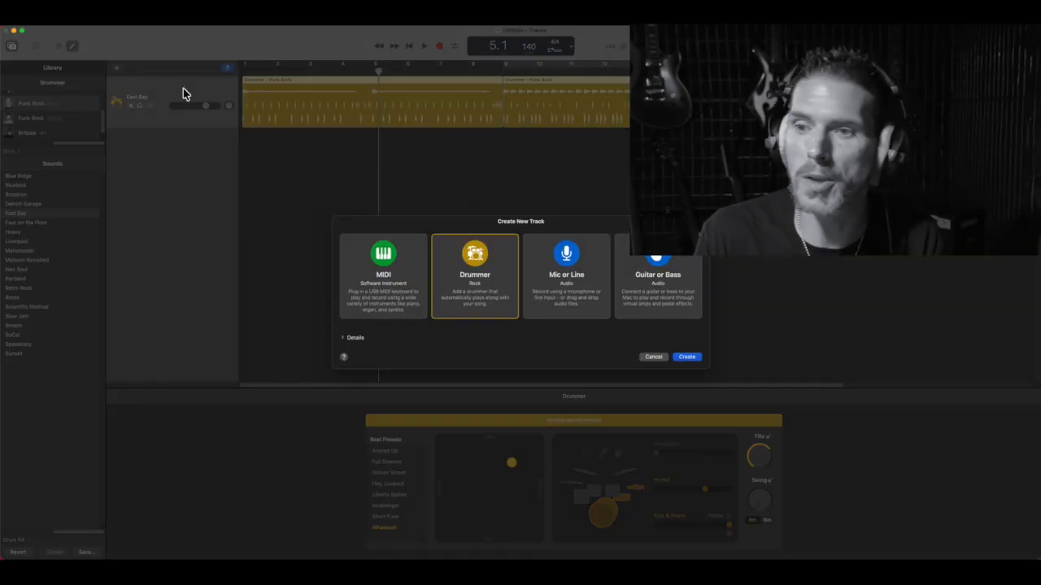
{"action": "left_click", "coordinate": [368, 272]}
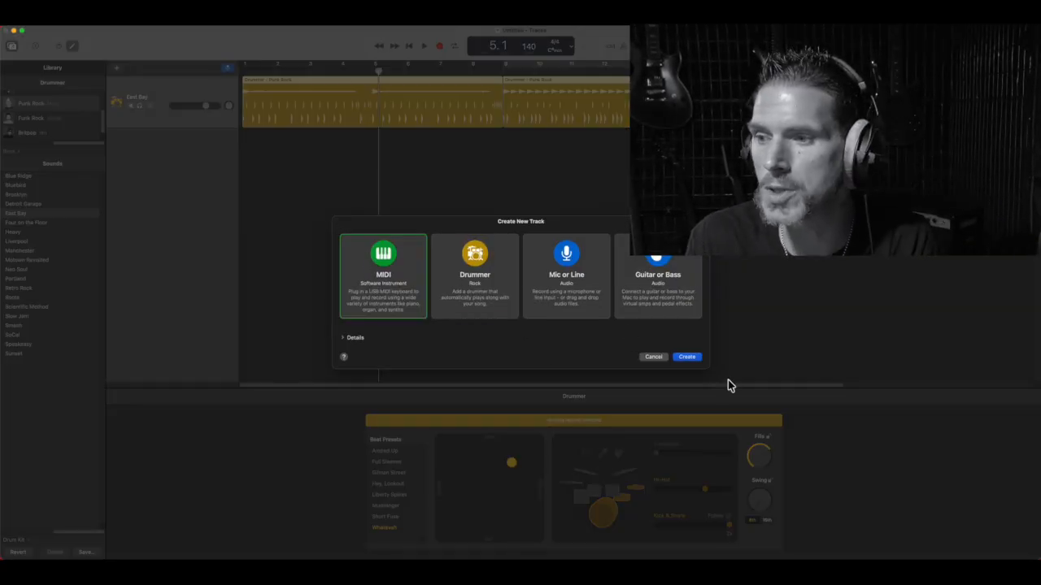
{"action": "left_click", "coordinate": [686, 356]}
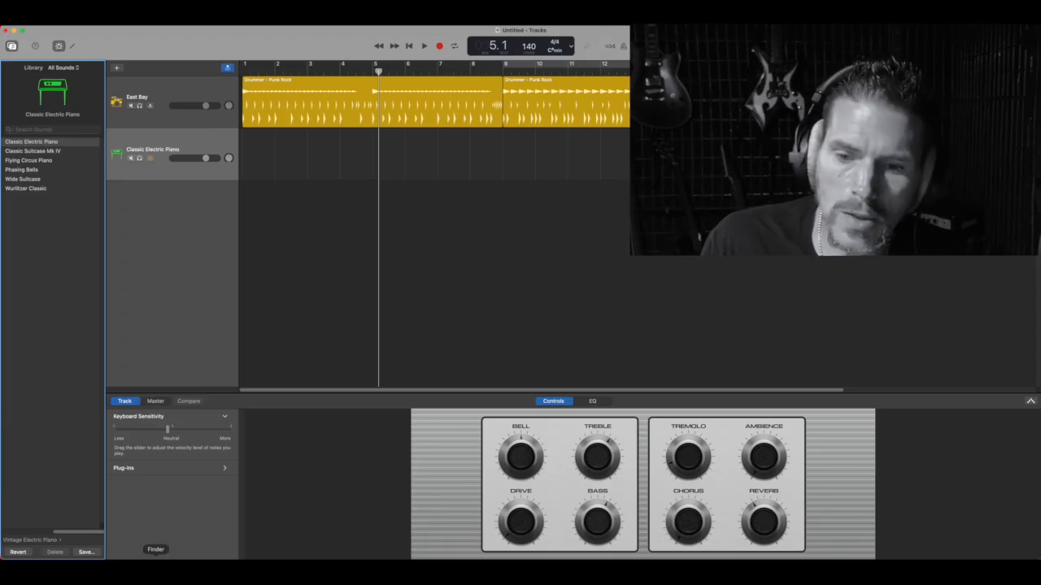
Assign the Heavy sound from the Drum Kit category to the new software instrument track
{"action": "left_click_drag", "start_coordinate": [81, 533], "coordinate": [1, 533]}
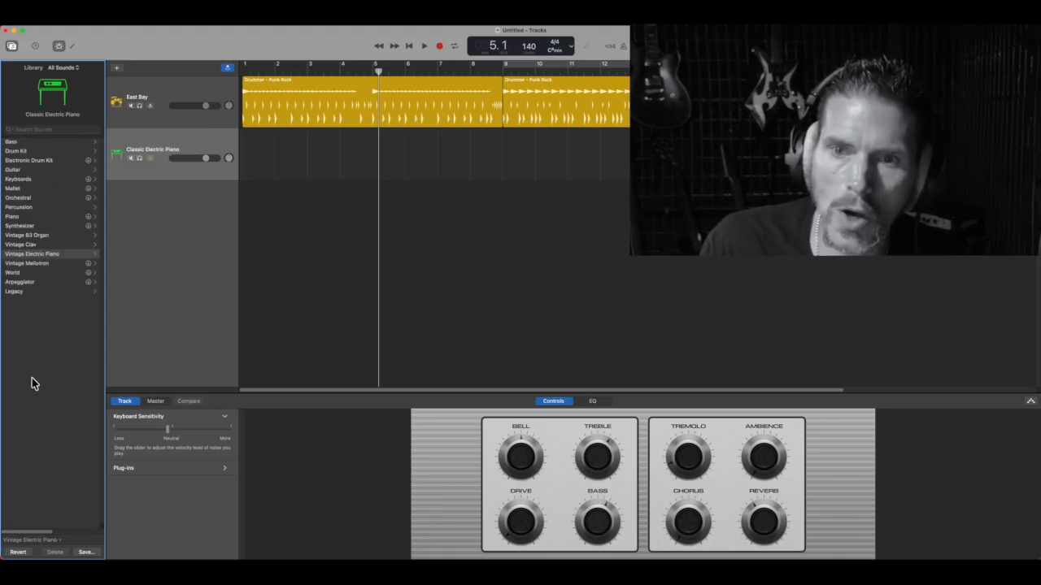
{"action": "left_click", "coordinate": [32, 151]}
{"action": "left_click", "coordinate": [47, 179]}
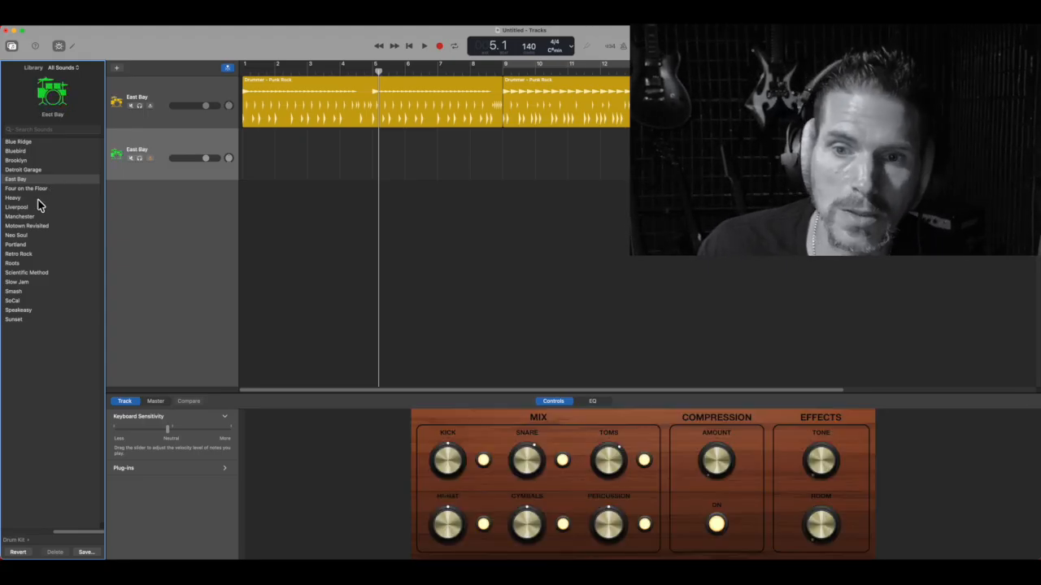
{"action": "left_click", "coordinate": [32, 197]}
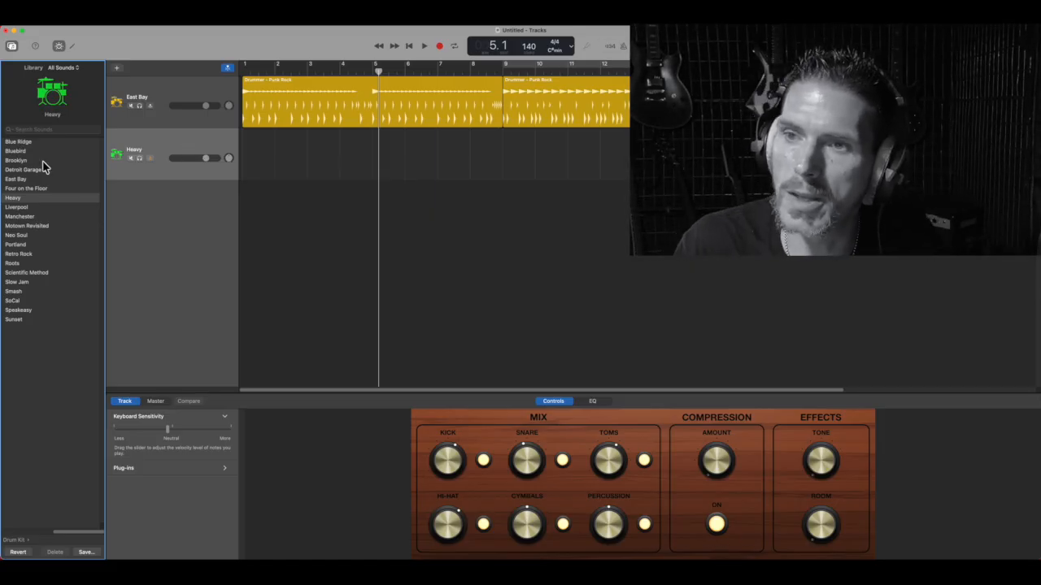
Copy the first Drummer region on the East Bay track
{"action": "left_click", "coordinate": [309, 77]}
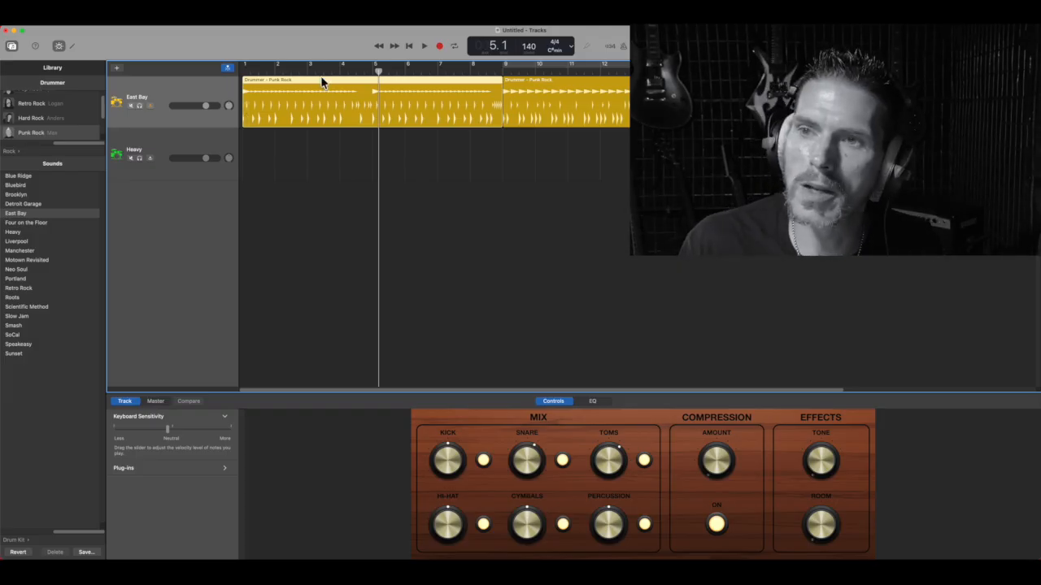
{"action": "right_click", "coordinate": [323, 82]}
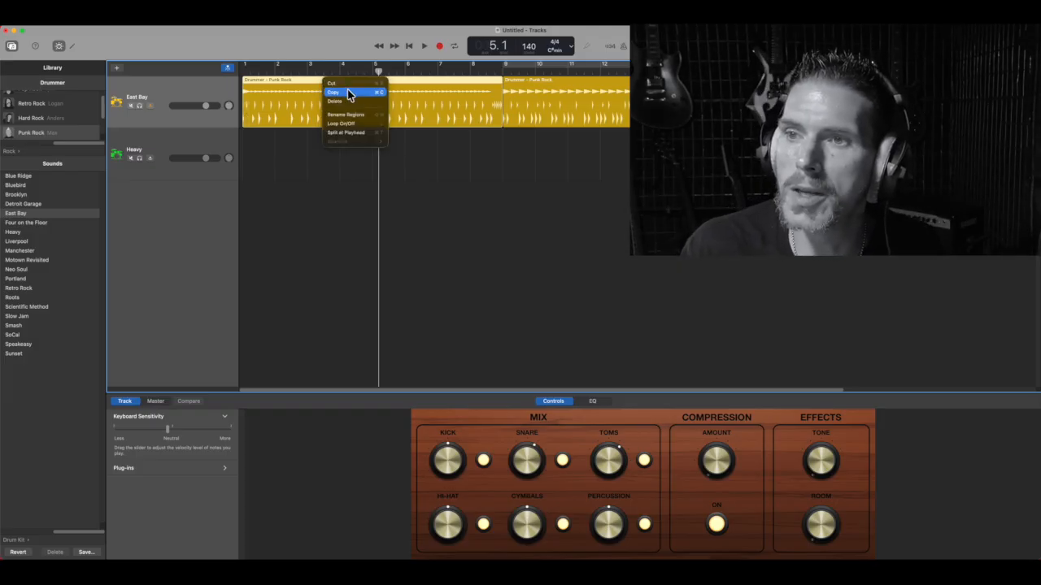
{"action": "left_click", "coordinate": [349, 95]}
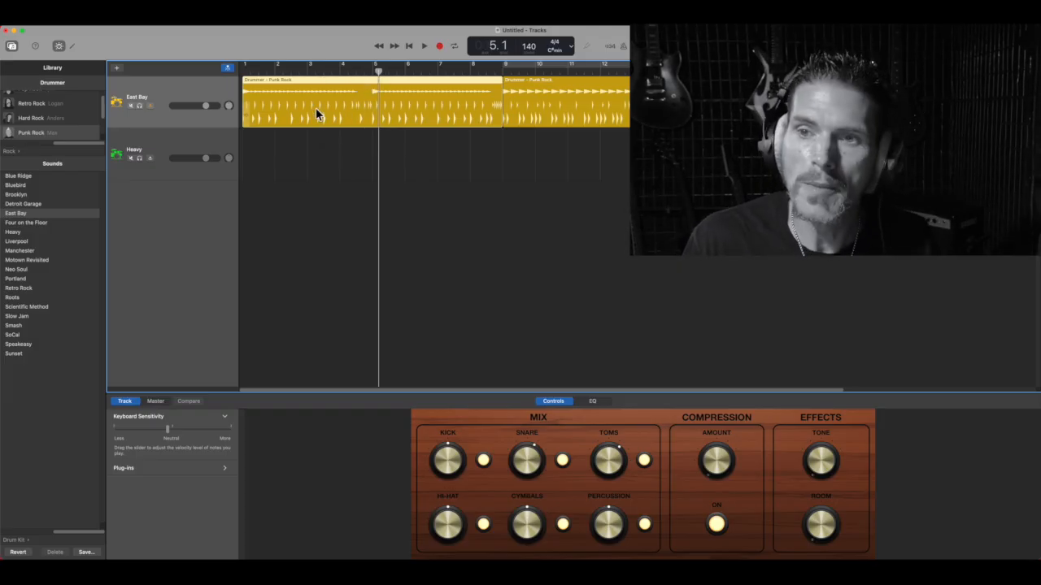
Paste the copied region at bar 1 of the Heavy track and open it in the Piano Roll
{"action": "left_click", "coordinate": [229, 142]}
{"action": "left_click", "coordinate": [244, 71]}
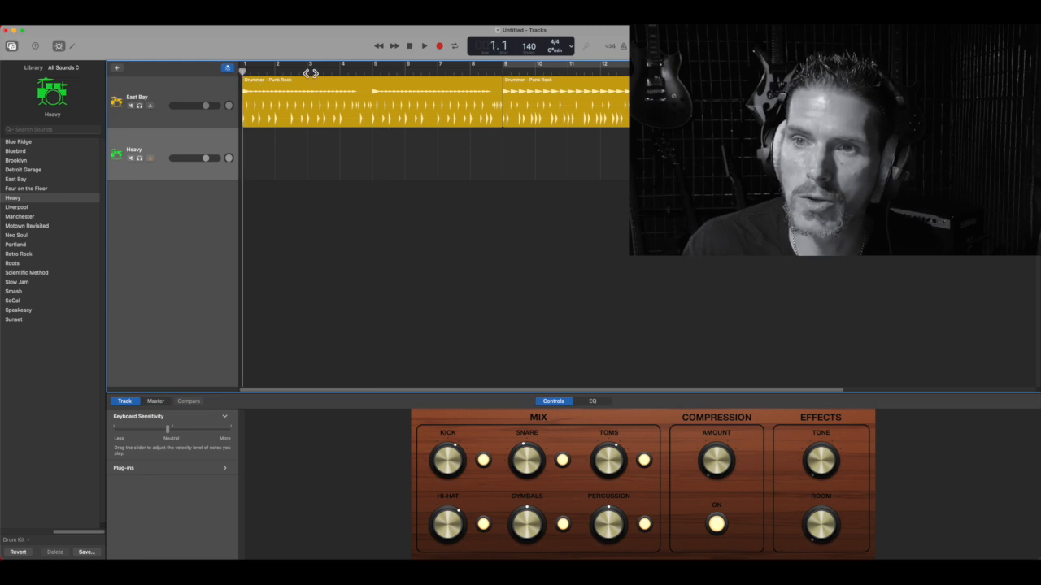
{"action": "right_click", "coordinate": [257, 146]}
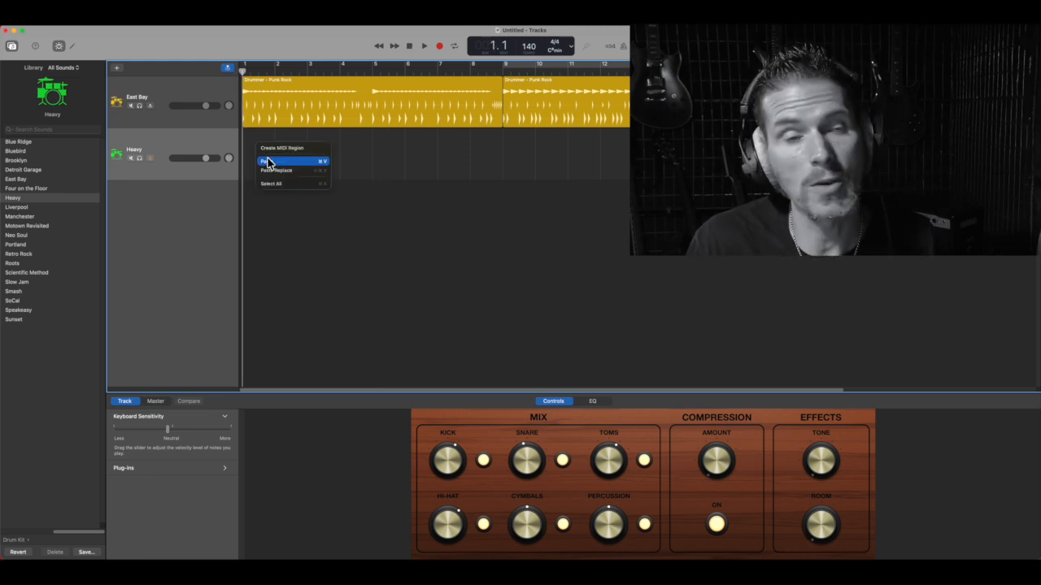
{"action": "left_click", "coordinate": [269, 162]}
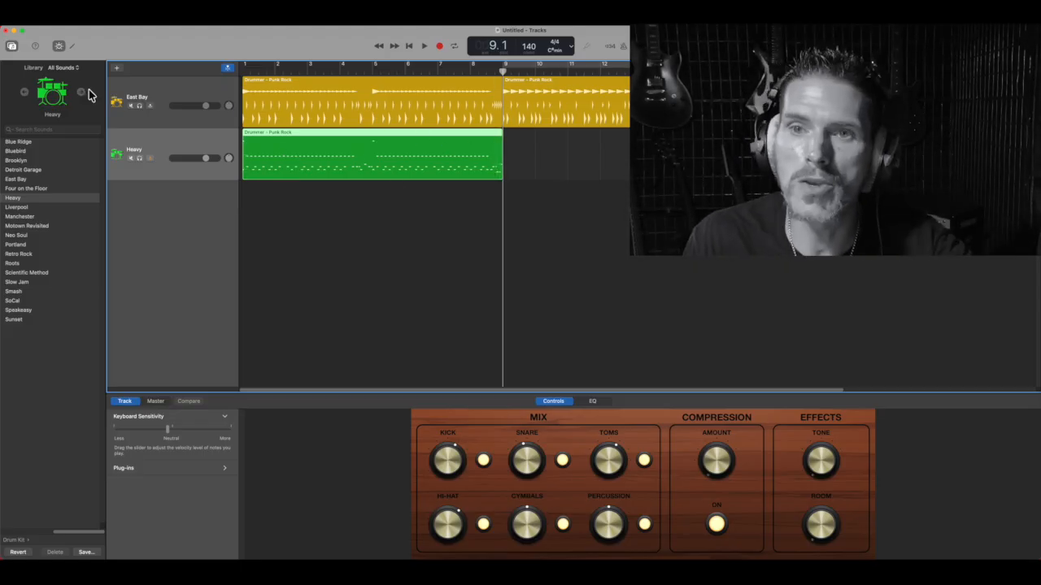
{"action": "left_click", "coordinate": [73, 45]}
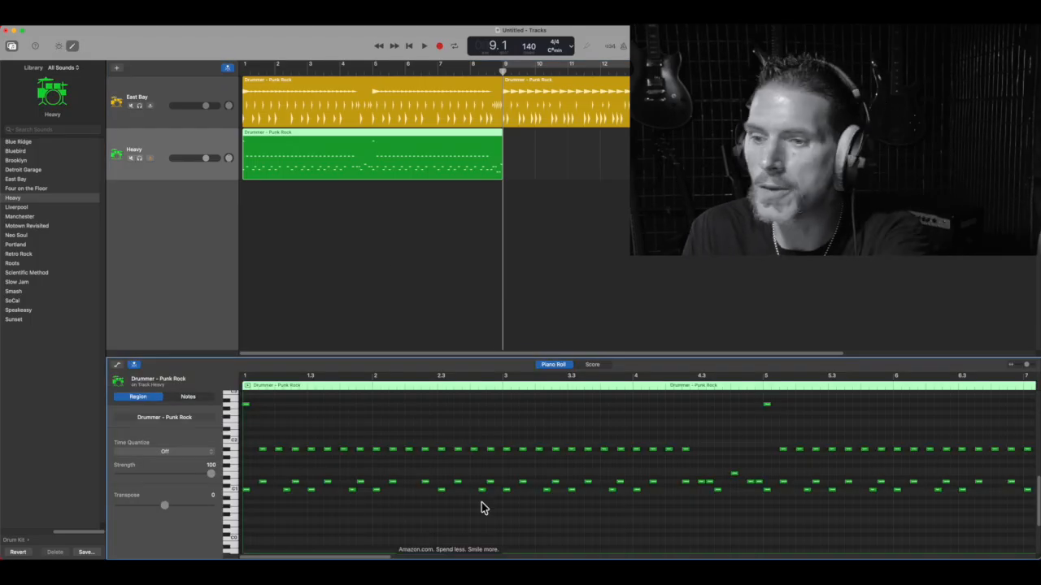